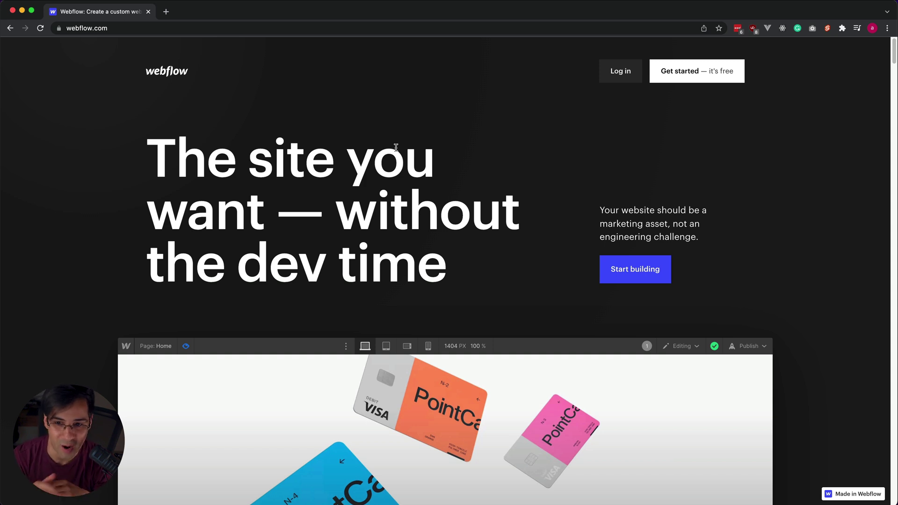
Step: Open seven feature pages from the homepage, each in its own new tab
{"action": "scroll", "coordinate": [436, 151], "scroll_direction": "down", "scroll_amount": 20}
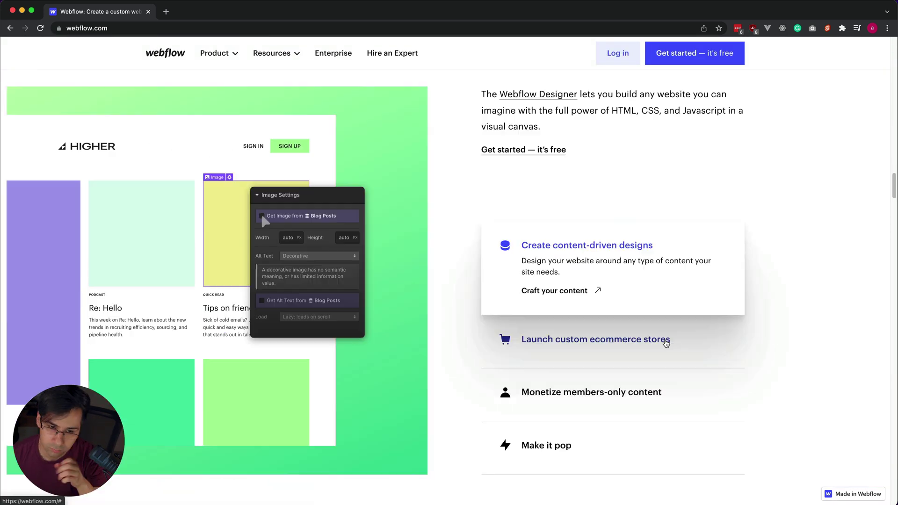
{"action": "scroll", "coordinate": [666, 344], "scroll_direction": "down", "scroll_amount": 15}
{"action": "left_click", "coordinate": [554, 290], "text": "super"}
{"action": "left_click", "coordinate": [667, 344], "text": "super"}
{"action": "left_click", "coordinate": [571, 397], "text": "super"}
{"action": "left_click", "coordinate": [532, 443], "text": "super"}
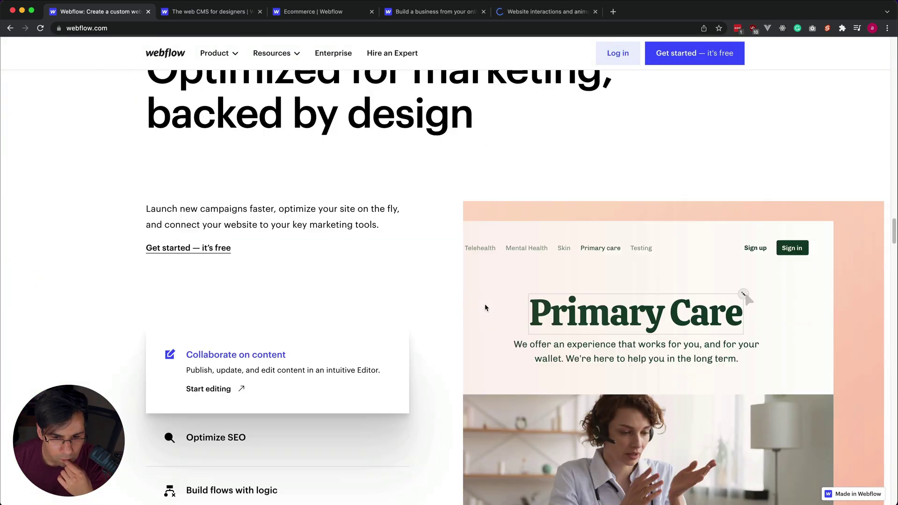
{"action": "left_click", "coordinate": [186, 391], "text": "super"}
{"action": "left_click", "coordinate": [209, 345], "text": "super"}
{"action": "left_click", "coordinate": [255, 409], "text": "super"}
Step: On the Ecommerce page, expand the checkout and product pages rows of the comparison table
{"action": "key", "text": "super+4"}
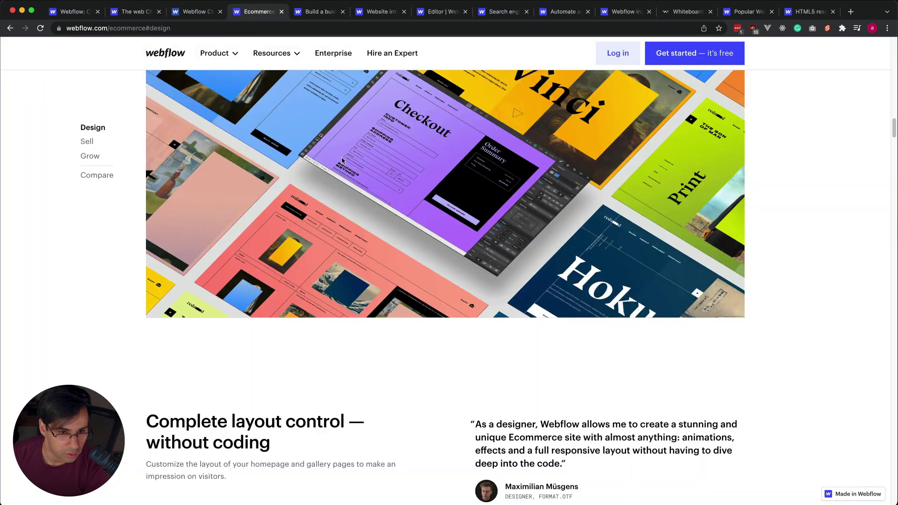
{"action": "scroll", "coordinate": [437, 253], "scroll_direction": "down", "scroll_amount": 7}
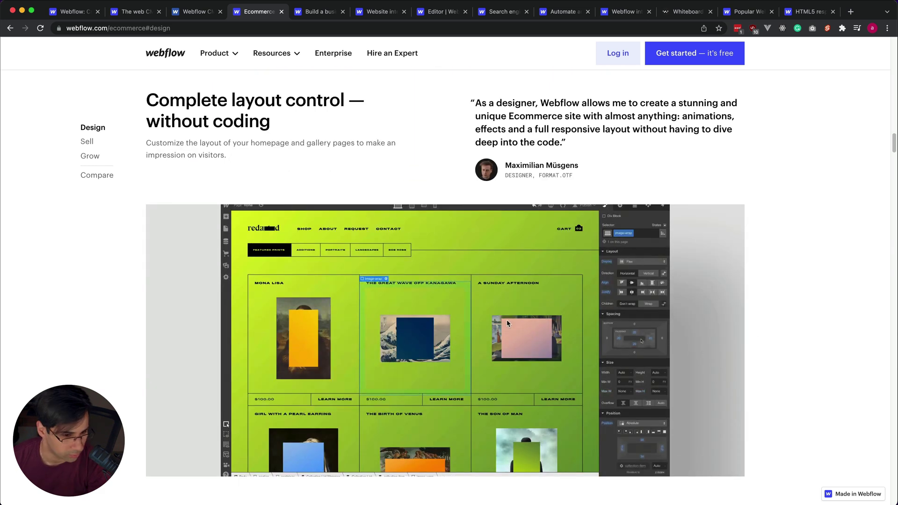
{"action": "scroll", "coordinate": [445, 327], "scroll_direction": "down", "scroll_amount": 20}
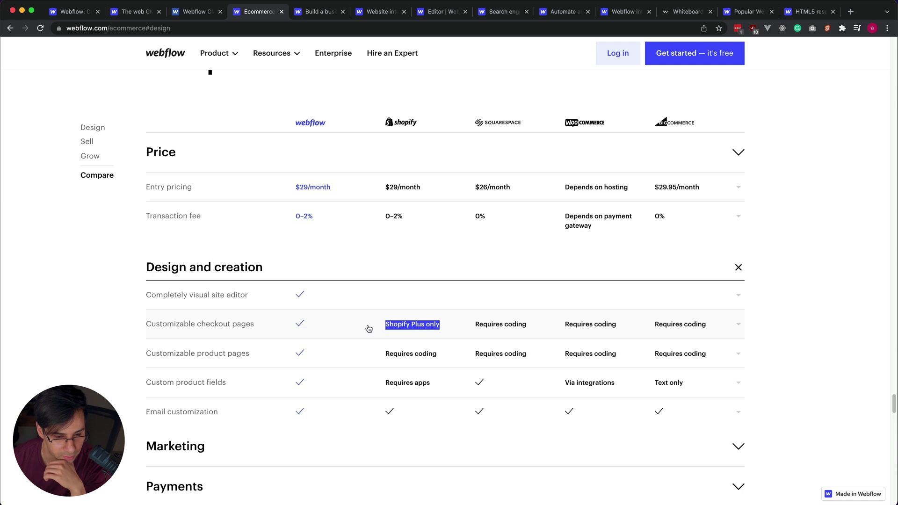
{"action": "left_click_drag", "start_coordinate": [393, 332], "coordinate": [426, 331]}
{"action": "left_click", "coordinate": [426, 329]}
{"action": "left_click", "coordinate": [439, 331]}
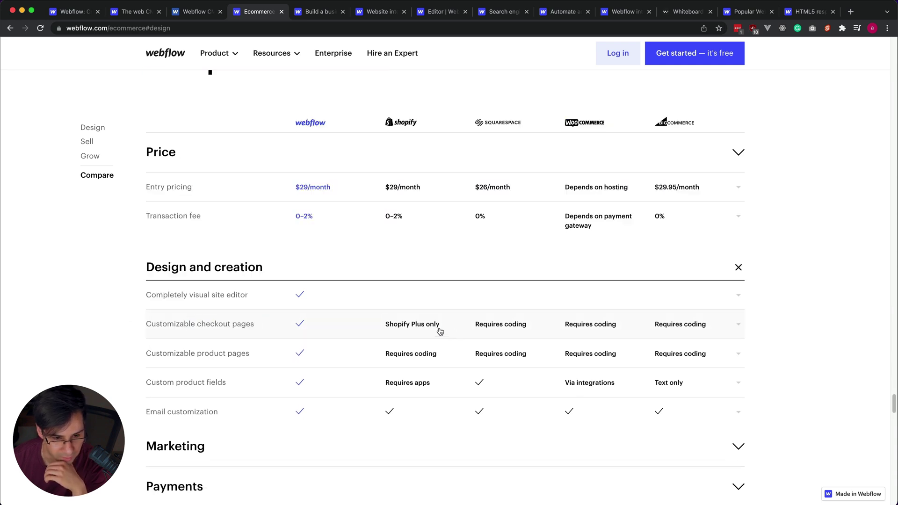
{"action": "scroll", "coordinate": [436, 331], "scroll_direction": "down", "scroll_amount": 1}
{"action": "left_click", "coordinate": [433, 370]}
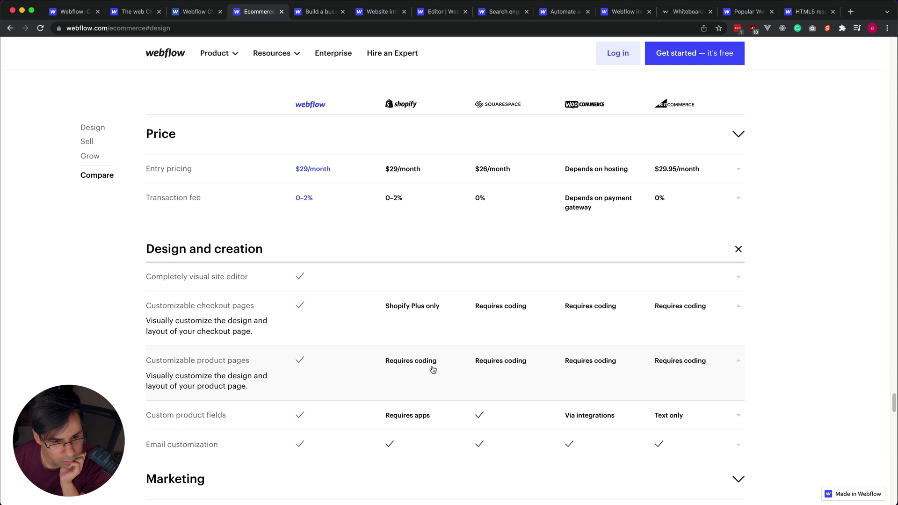
{"action": "left_click", "coordinate": [384, 365]}
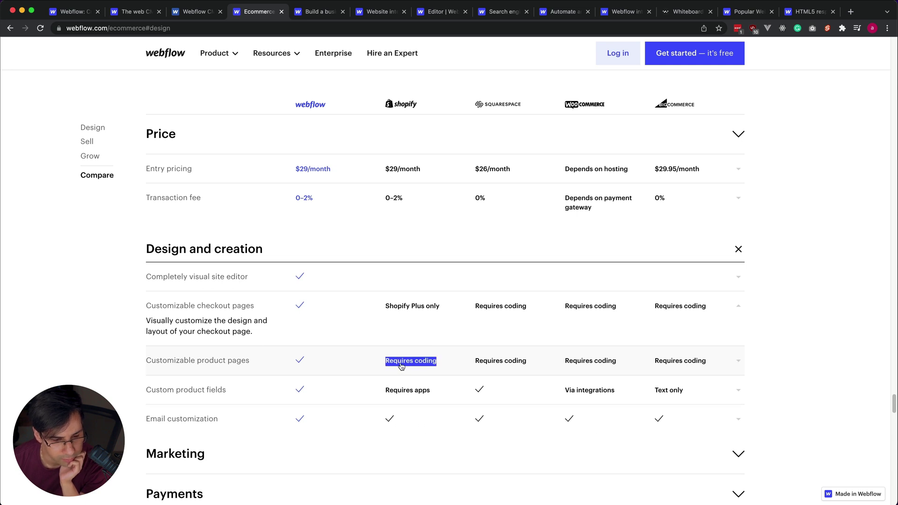
{"action": "left_click", "coordinate": [402, 366]}
Step: Expand the Custom product fields row and scroll down to the product updates page
{"action": "scroll", "coordinate": [392, 366], "scroll_direction": "down", "scroll_amount": 2}
{"action": "left_click", "coordinate": [391, 384]}
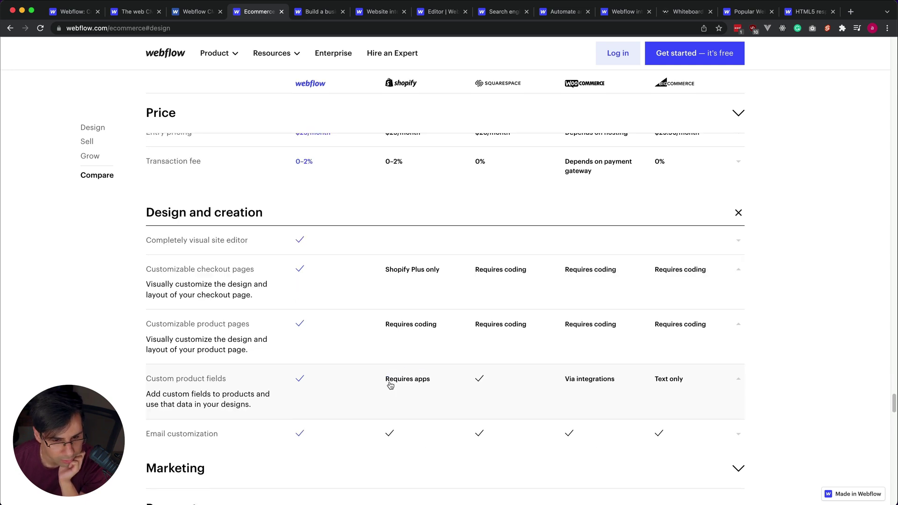
{"action": "scroll", "coordinate": [431, 361], "scroll_direction": "down", "scroll_amount": 4}
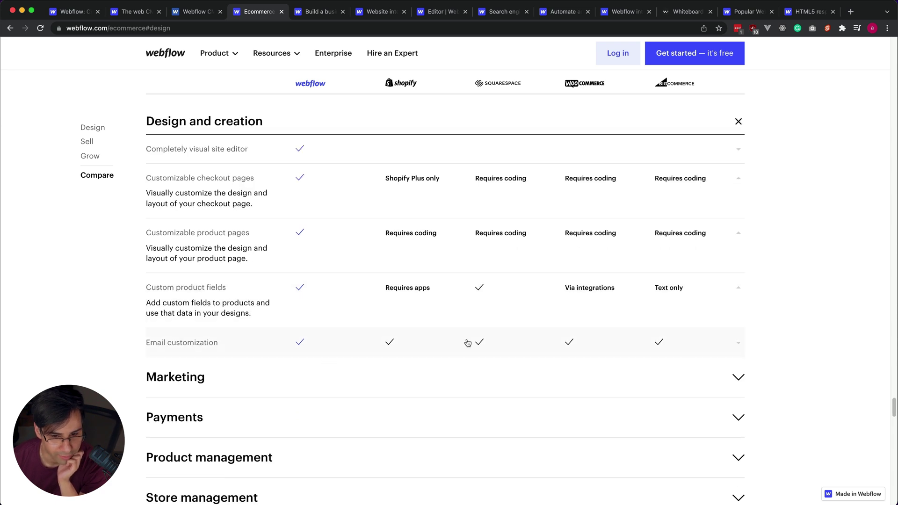
{"action": "scroll", "coordinate": [483, 373], "scroll_direction": "down", "scroll_amount": 20}
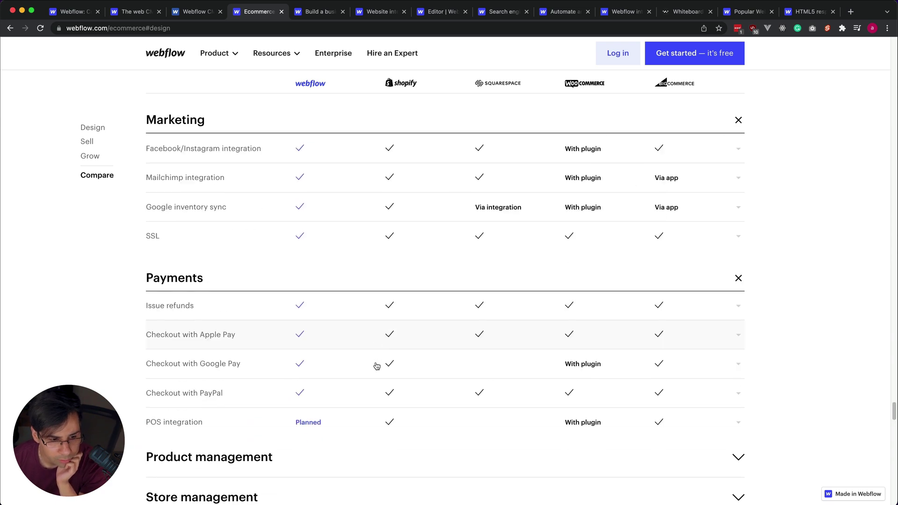
{"action": "scroll", "coordinate": [362, 429], "scroll_direction": "down", "scroll_amount": 5}
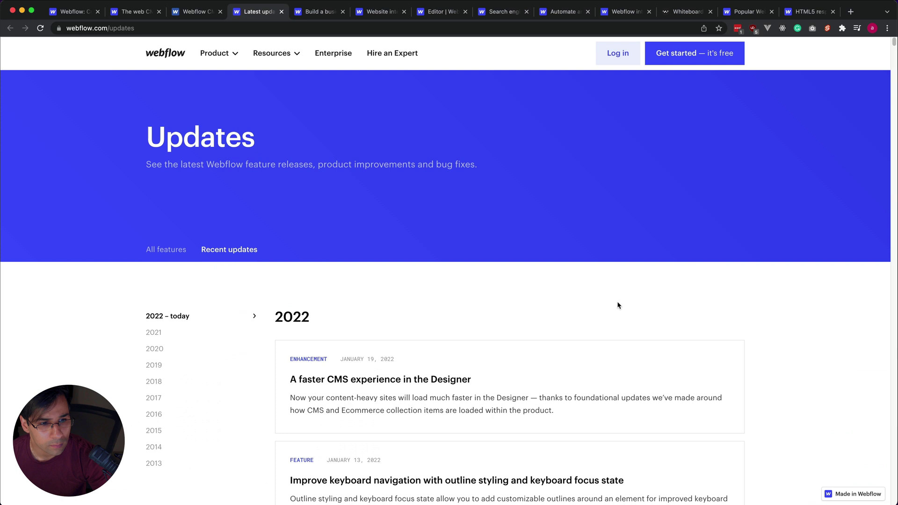
Step: Close the Ecommerce tab and read through the Memberships page, returning to its top
{"action": "scroll", "coordinate": [409, 232], "scroll_direction": "down", "scroll_amount": 10}
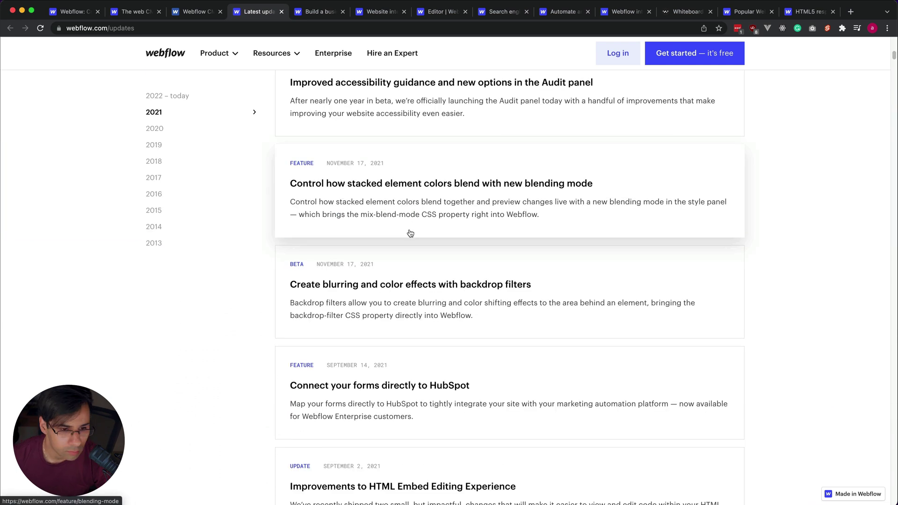
{"action": "key", "text": "super+w"}
{"action": "left_click_drag", "start_coordinate": [422, 282], "coordinate": [537, 334]}
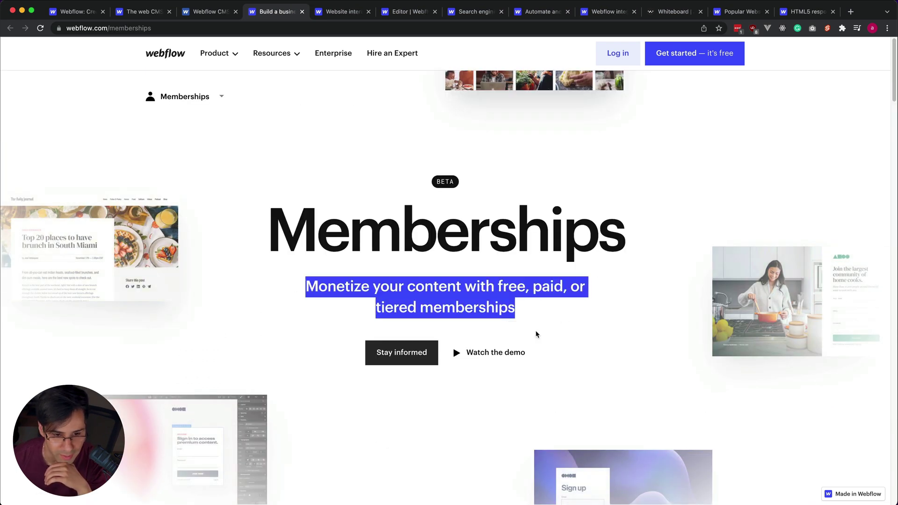
{"action": "scroll", "coordinate": [518, 321], "scroll_direction": "down", "scroll_amount": 10}
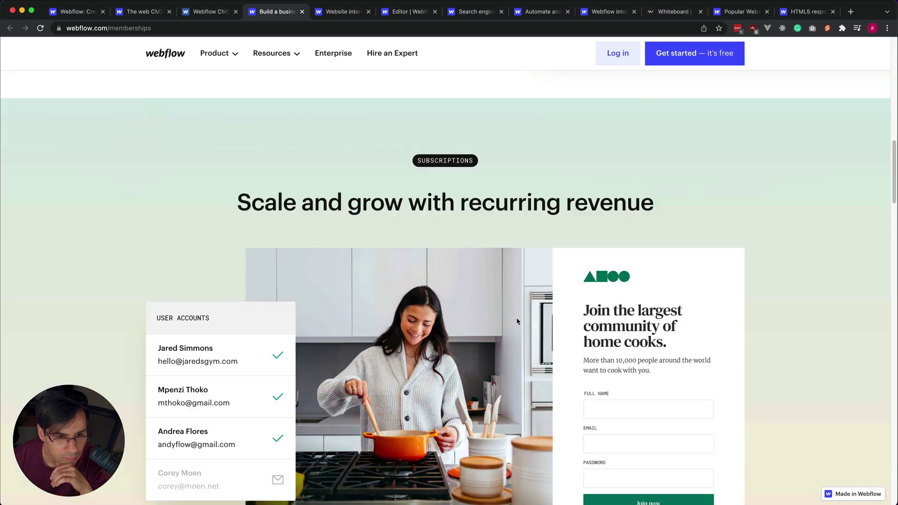
{"action": "left_click_drag", "start_coordinate": [280, 239], "coordinate": [80, 204]}
{"action": "left_click", "coordinate": [96, 212]}
{"action": "scroll", "coordinate": [96, 212], "scroll_direction": "down", "scroll_amount": 10}
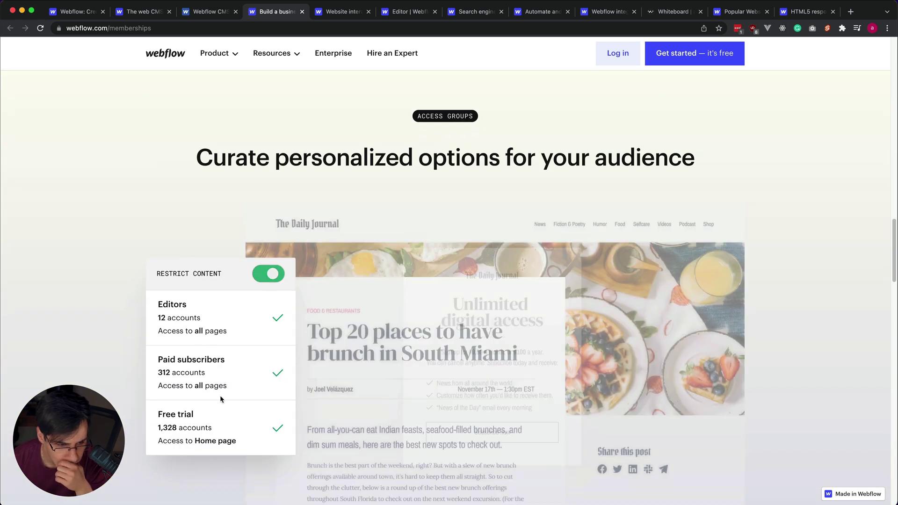
{"action": "scroll", "coordinate": [221, 395], "scroll_direction": "down", "scroll_amount": 10}
{"action": "scroll", "coordinate": [301, 265], "scroll_direction": "down", "scroll_amount": 2}
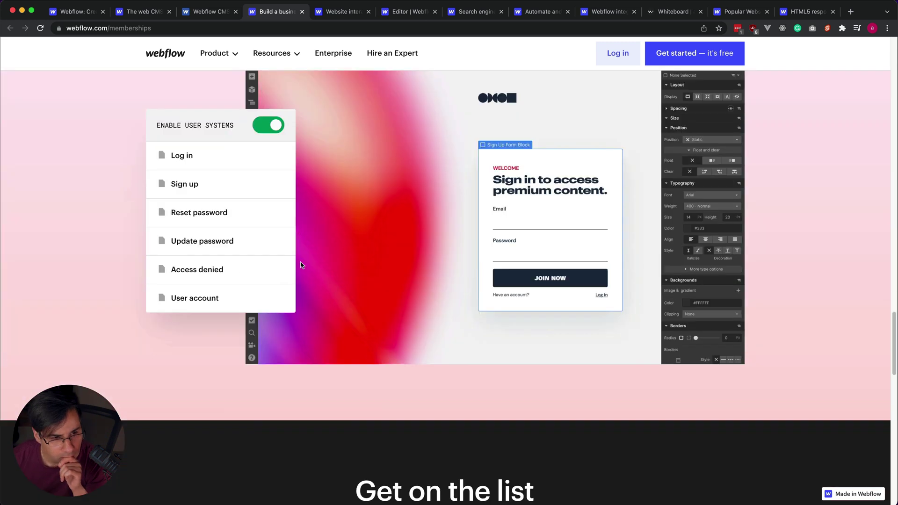
{"action": "key", "text": "Home"}
Step: Close Memberships and view the Interactions page's other-features list and hero heading
{"action": "key", "text": "super+w"}
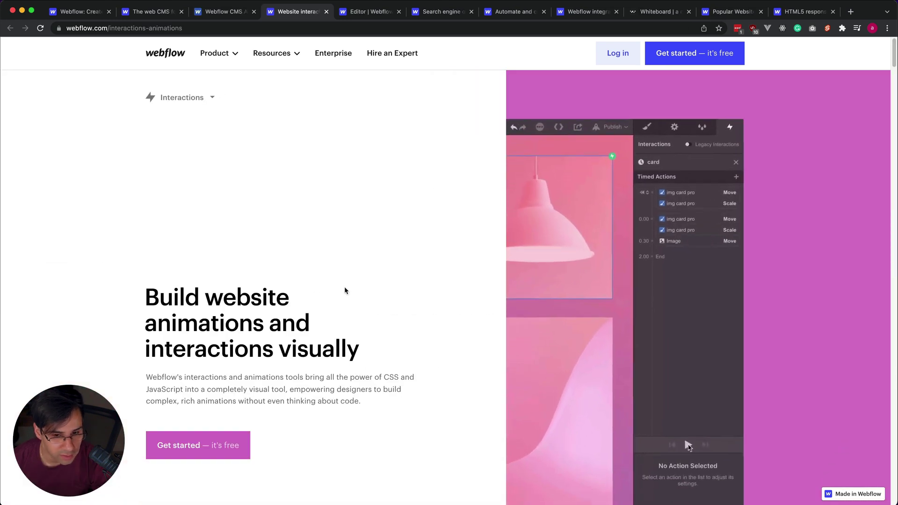
{"action": "left_click", "coordinate": [208, 99]}
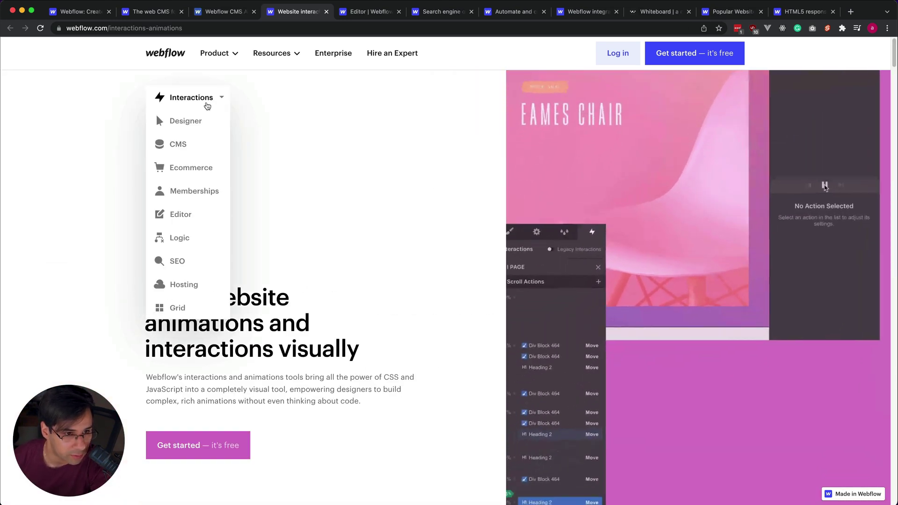
{"action": "left_click_drag", "start_coordinate": [117, 300], "coordinate": [360, 366]}
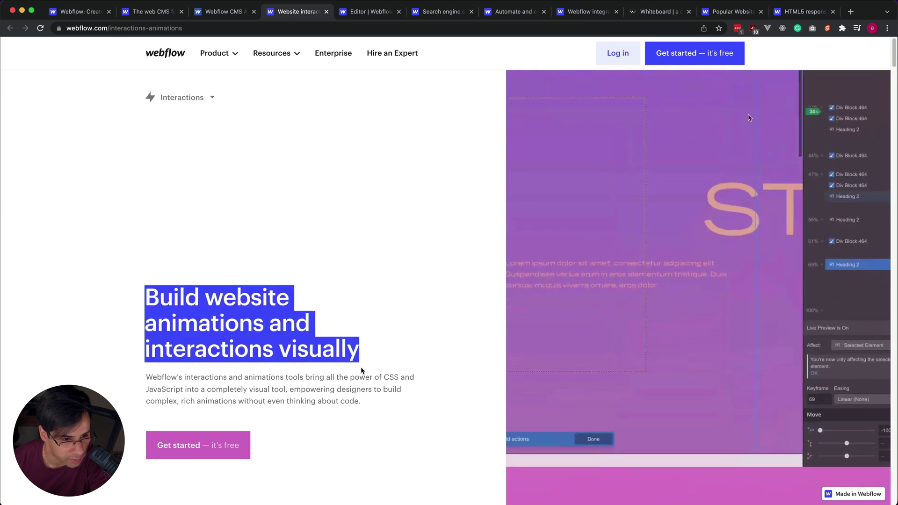
{"action": "left_click", "coordinate": [371, 367]}
{"action": "scroll", "coordinate": [256, 336], "scroll_direction": "down", "scroll_amount": 7}
{"action": "scroll", "coordinate": [256, 337], "scroll_direction": "up", "scroll_amount": 4}
{"action": "scroll", "coordinate": [256, 337], "scroll_direction": "down", "scroll_amount": 7}
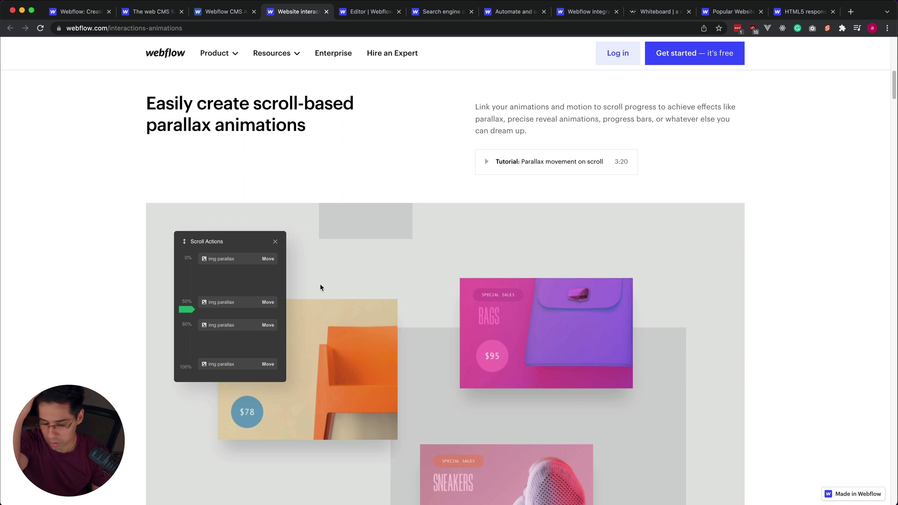
Step: Read through the rest of the Interactions page, then close it to reach Editor
{"action": "scroll", "coordinate": [320, 287], "scroll_direction": "down", "scroll_amount": 2}
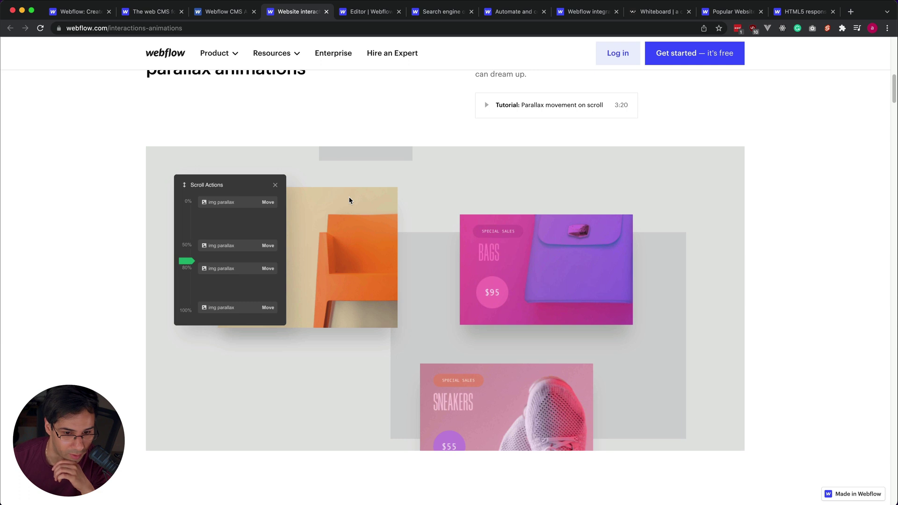
{"action": "scroll", "coordinate": [654, 358], "scroll_direction": "down", "scroll_amount": 15}
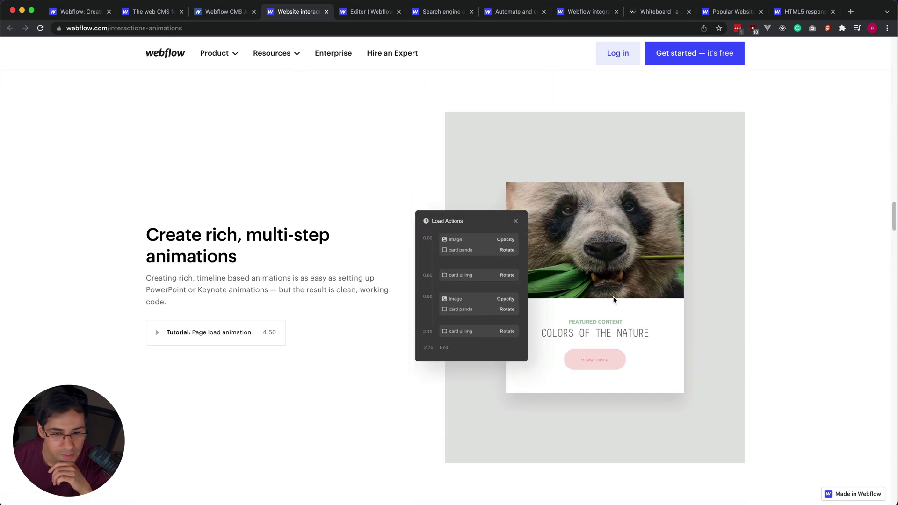
{"action": "scroll", "coordinate": [529, 308], "scroll_direction": "down", "scroll_amount": 15}
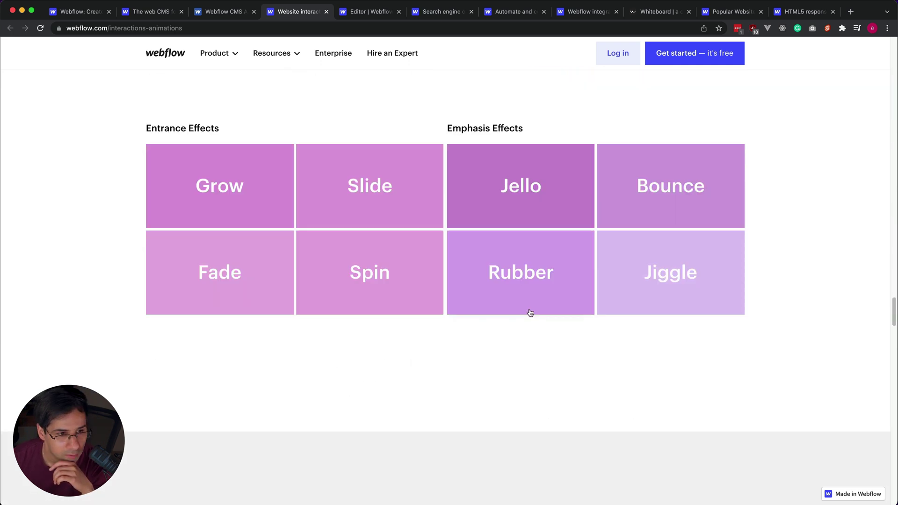
{"action": "scroll", "coordinate": [609, 321], "scroll_direction": "up", "scroll_amount": 5}
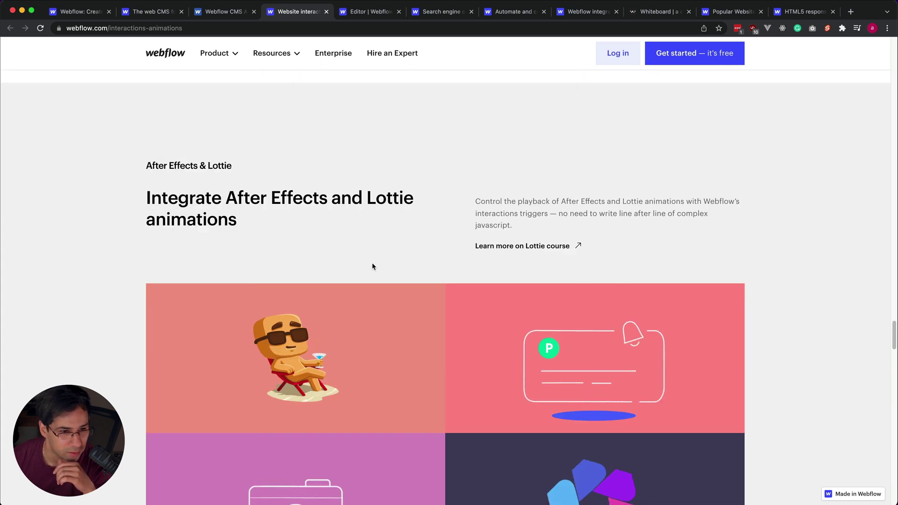
{"action": "left_click_drag", "start_coordinate": [372, 262], "coordinate": [485, 178]}
{"action": "left_click", "coordinate": [176, 201]}
{"action": "scroll", "coordinate": [590, 314], "scroll_direction": "down", "scroll_amount": 12}
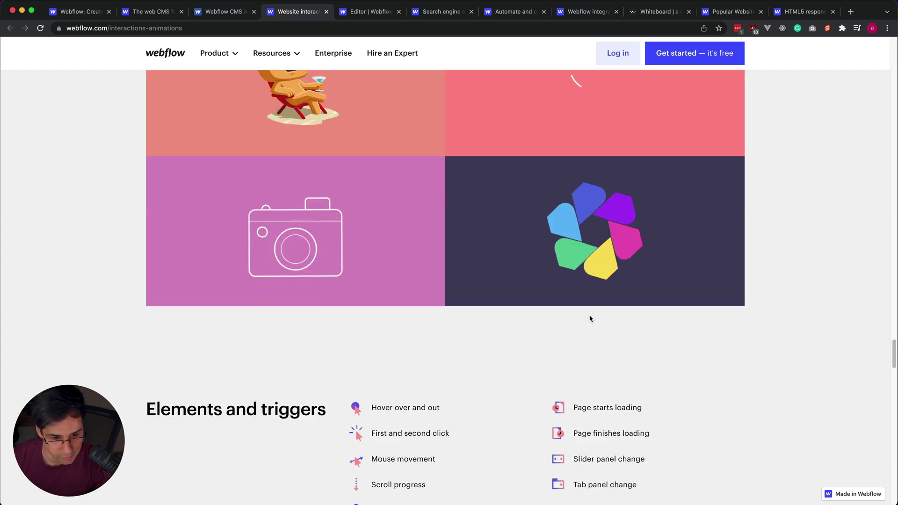
{"action": "scroll", "coordinate": [590, 327], "scroll_direction": "down", "scroll_amount": 10}
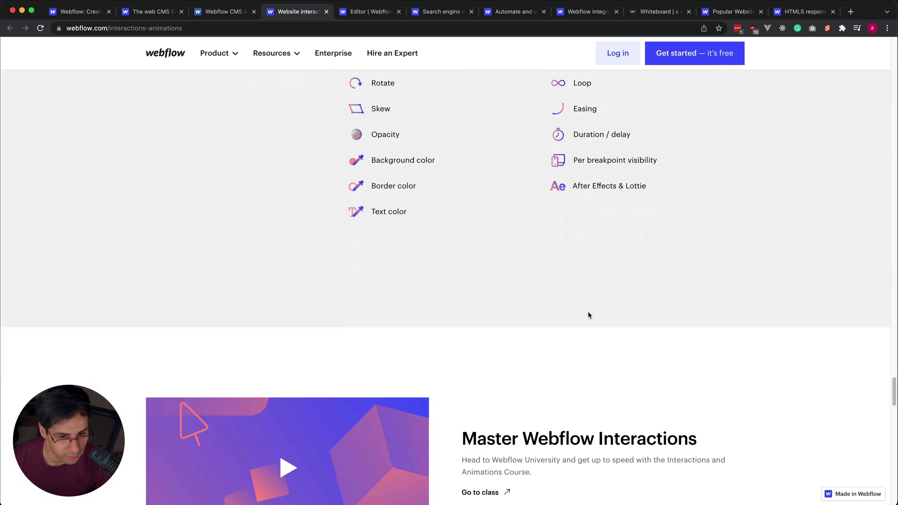
{"action": "key", "text": "super+w"}
{"action": "scroll", "coordinate": [362, 313], "scroll_direction": "down", "scroll_amount": 8}
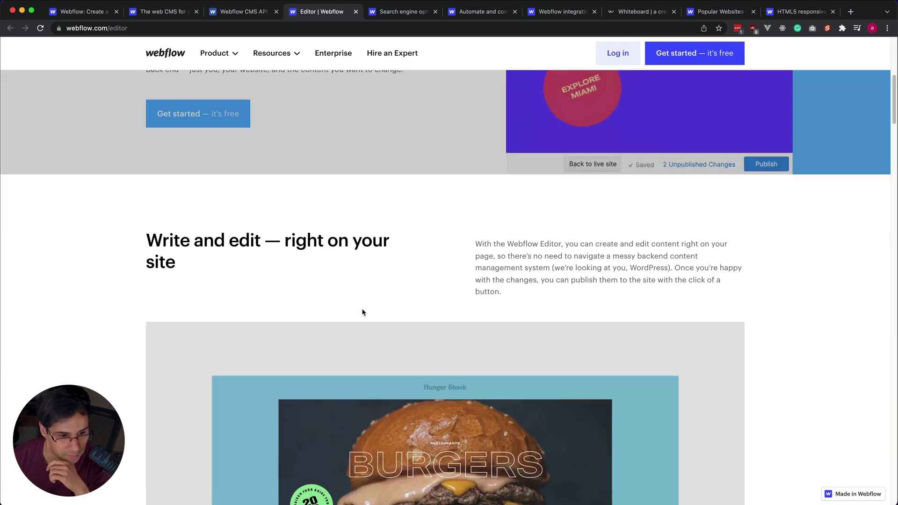
Step: Scroll through the Editor page, then close the feature tabs that are no longer needed
{"action": "scroll", "coordinate": [362, 313], "scroll_direction": "down", "scroll_amount": 3}
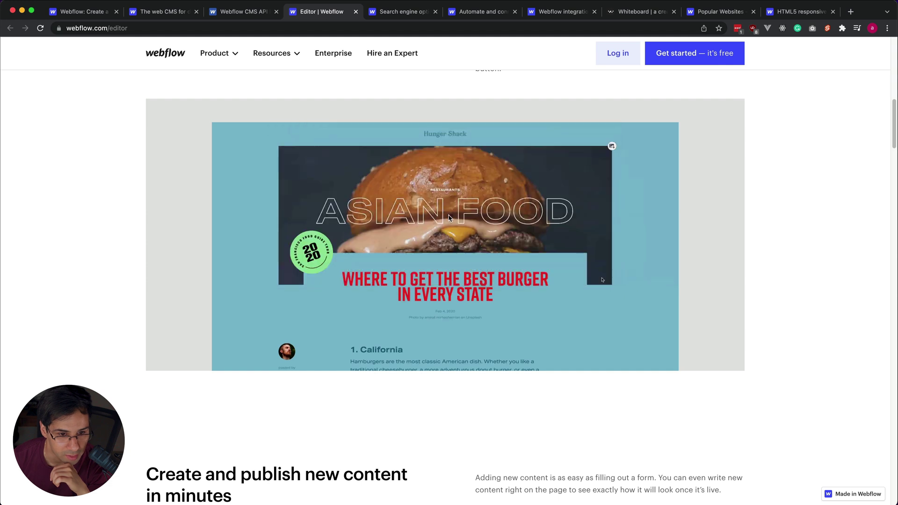
{"action": "scroll", "coordinate": [494, 244], "scroll_direction": "down", "scroll_amount": 7}
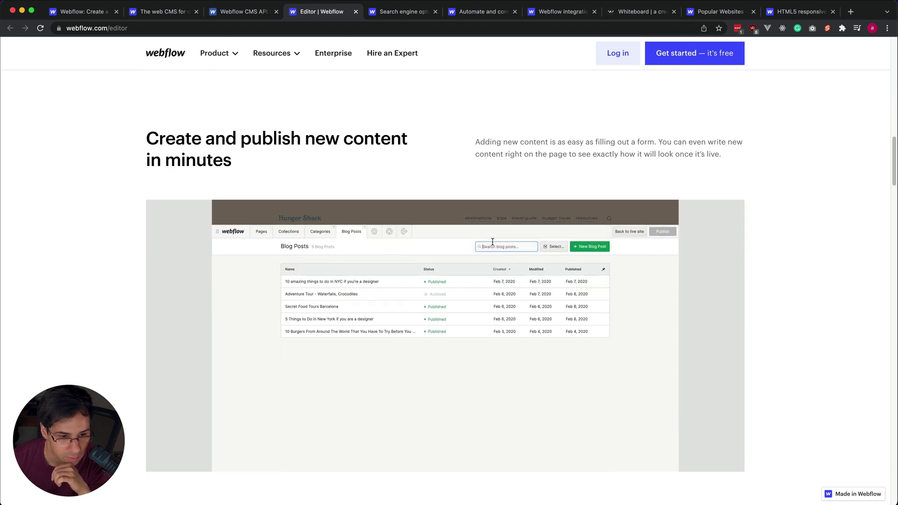
{"action": "scroll", "coordinate": [465, 257], "scroll_direction": "up", "scroll_amount": 2}
{"action": "scroll", "coordinate": [464, 257], "scroll_direction": "down", "scroll_amount": 3}
{"action": "scroll", "coordinate": [465, 255], "scroll_direction": "down", "scroll_amount": 15}
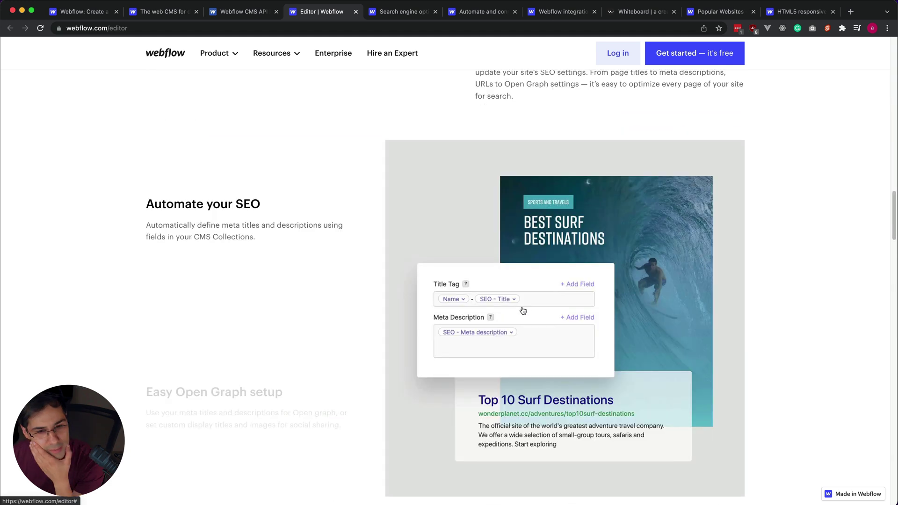
{"action": "scroll", "coordinate": [229, 297], "scroll_direction": "down", "scroll_amount": 15}
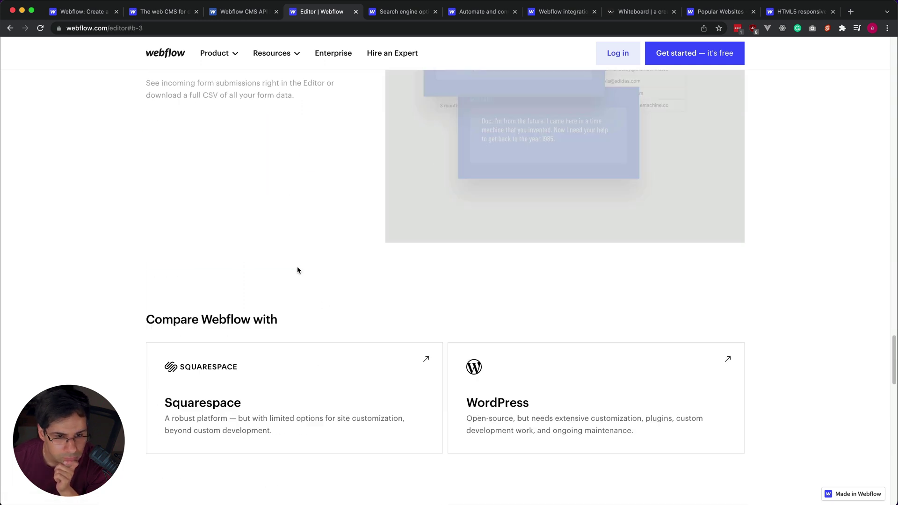
{"action": "key", "text": "super+w"}
{"action": "key", "text": "super+w"}
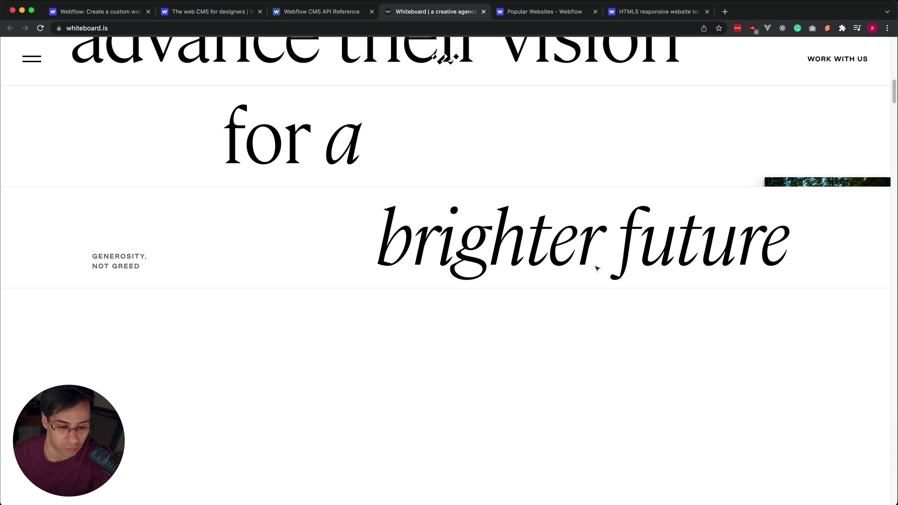
Step: Close the Whiteboard showcase site tab
{"action": "key", "text": "super+w"}
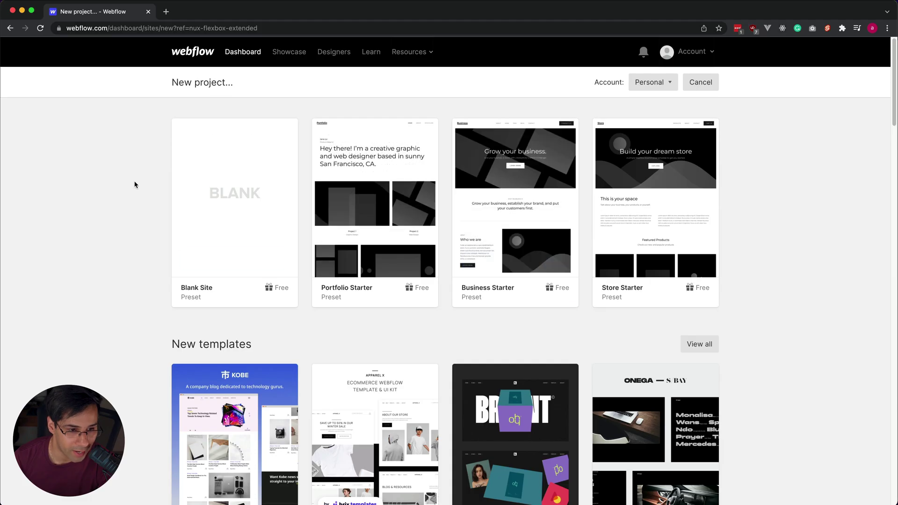
Step: Create a Blank Site project named 'Sign in Sign up'
{"action": "left_click", "coordinate": [321, 269]}
{"action": "type", "text": "Sign in Sign up"}
{"action": "key", "text": "Return"}
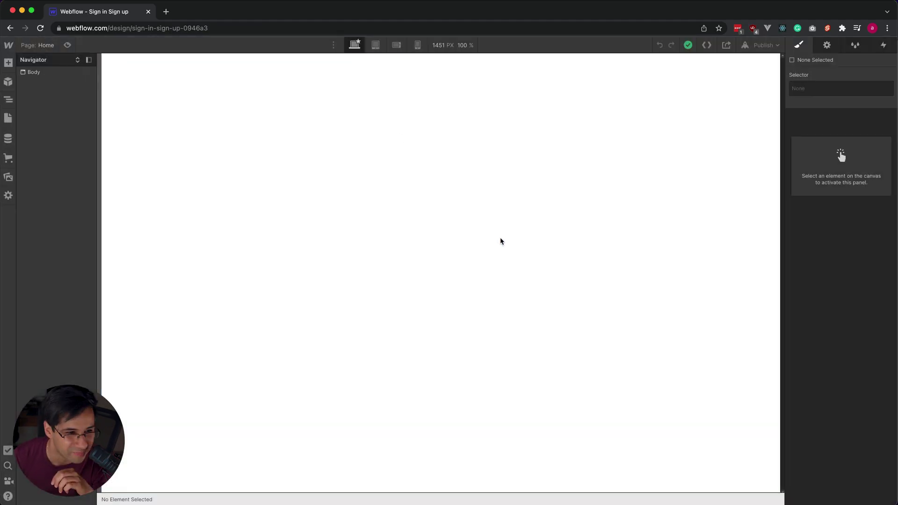
Step: Browse the Add panel's elements and prebuilt layouts, then the site's Symbols
{"action": "left_click", "coordinate": [13, 64]}
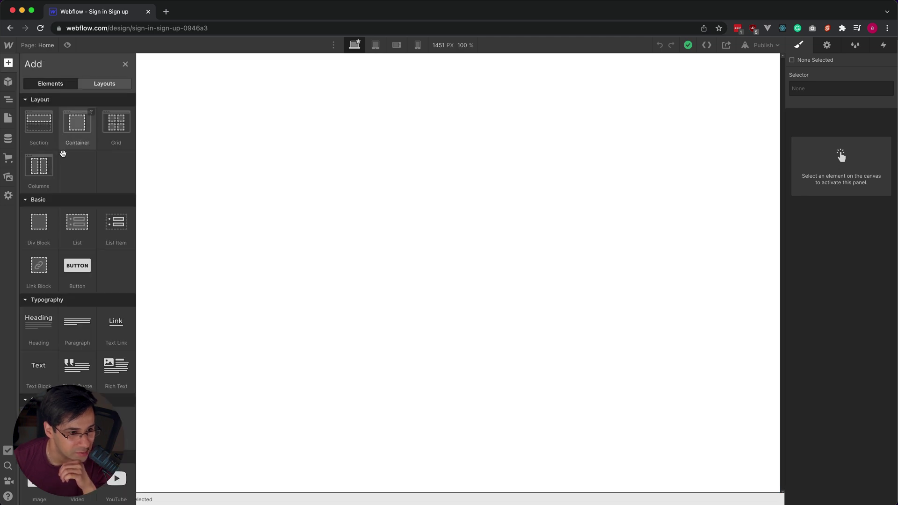
{"action": "scroll", "coordinate": [80, 253], "scroll_direction": "down", "scroll_amount": 2}
{"action": "scroll", "coordinate": [79, 233], "scroll_direction": "down", "scroll_amount": 2}
{"action": "scroll", "coordinate": [80, 234], "scroll_direction": "up", "scroll_amount": 3}
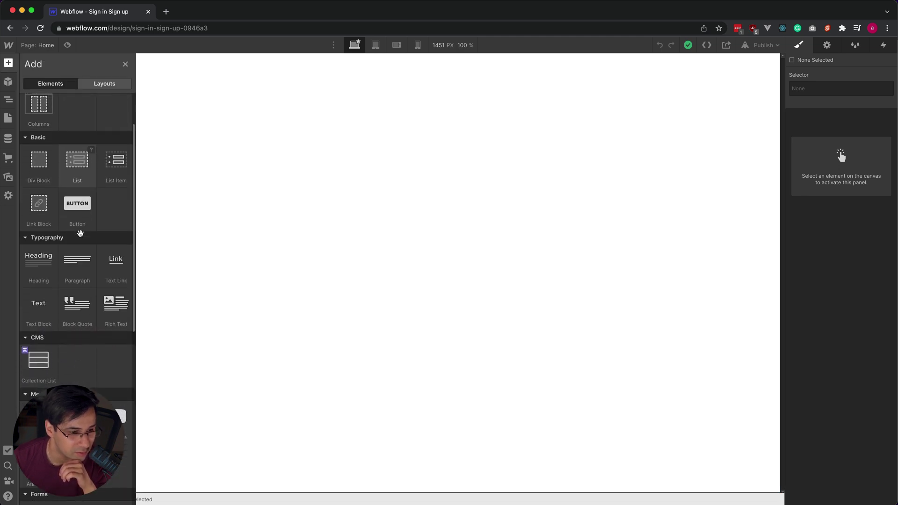
{"action": "scroll", "coordinate": [65, 143], "scroll_direction": "down", "scroll_amount": 1}
{"action": "scroll", "coordinate": [70, 188], "scroll_direction": "down", "scroll_amount": 5}
{"action": "scroll", "coordinate": [82, 234], "scroll_direction": "up", "scroll_amount": 5}
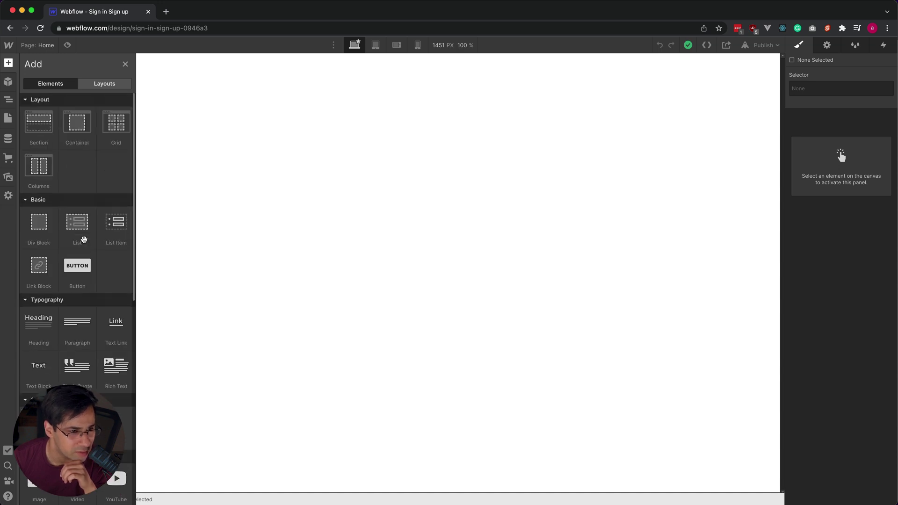
{"action": "left_click", "coordinate": [104, 83]}
{"action": "mouse_move", "coordinate": [110, 219]}
{"action": "left_click", "coordinate": [51, 83]}
{"action": "scroll", "coordinate": [70, 290], "scroll_direction": "up", "scroll_amount": 10}
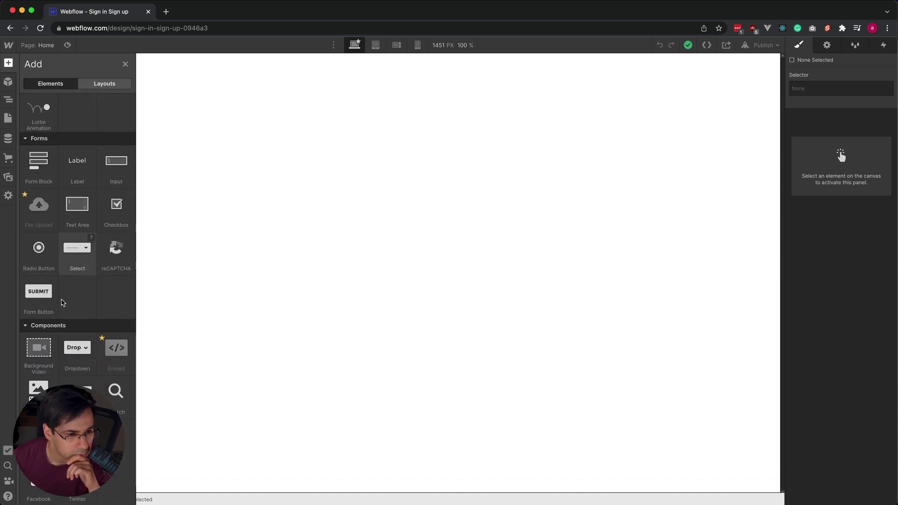
{"action": "left_click", "coordinate": [8, 82]}
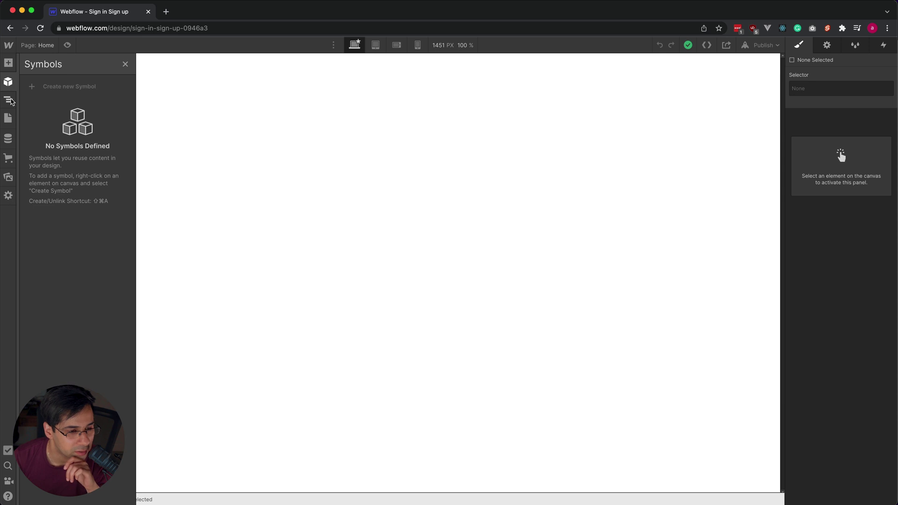
Step: Cycle through the Navigator, Pages, CMS and Settings panels, ending on Assets
{"action": "key", "text": "z"}
{"action": "key", "text": "p"}
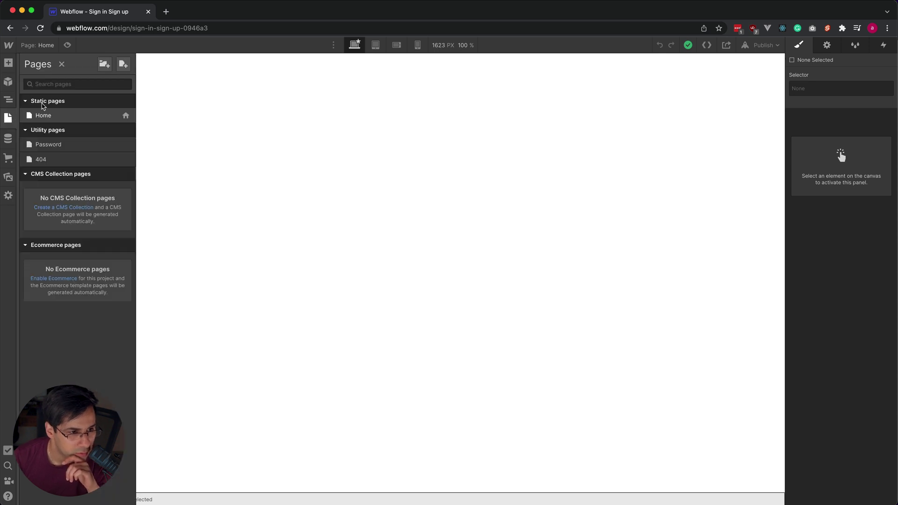
{"action": "key", "text": "c"}
{"action": "key", "text": "z"}
{"action": "key", "text": "g"}
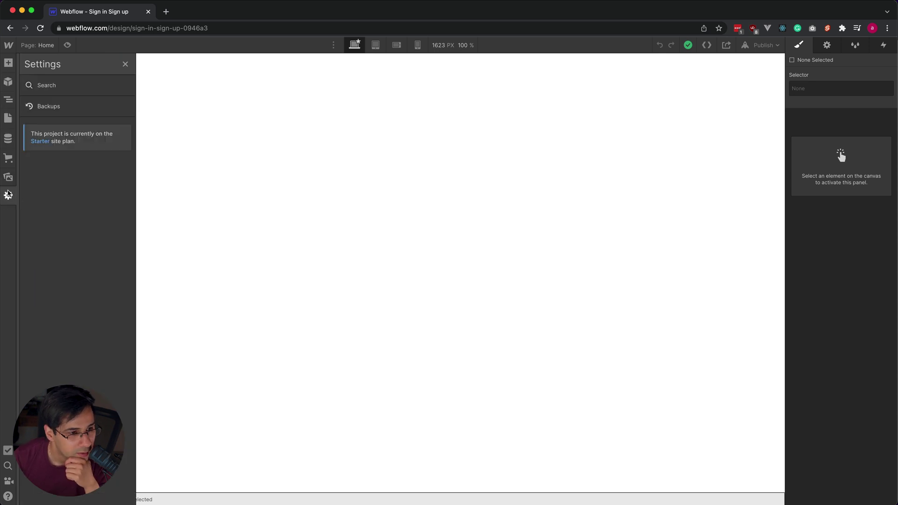
{"action": "key", "text": "j"}
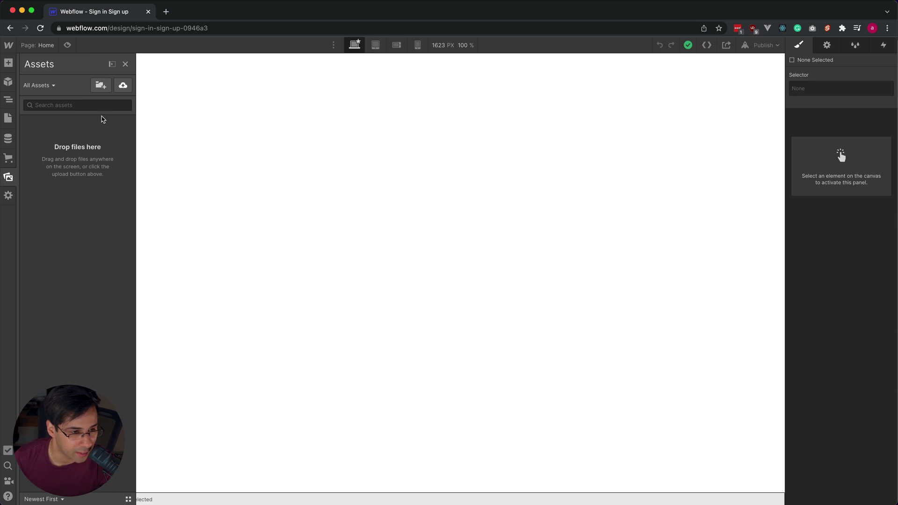
Step: Create a 'main' asset folder with images/background subfolders and upload the PNGs and Logo.svg
{"action": "left_click", "coordinate": [101, 85]}
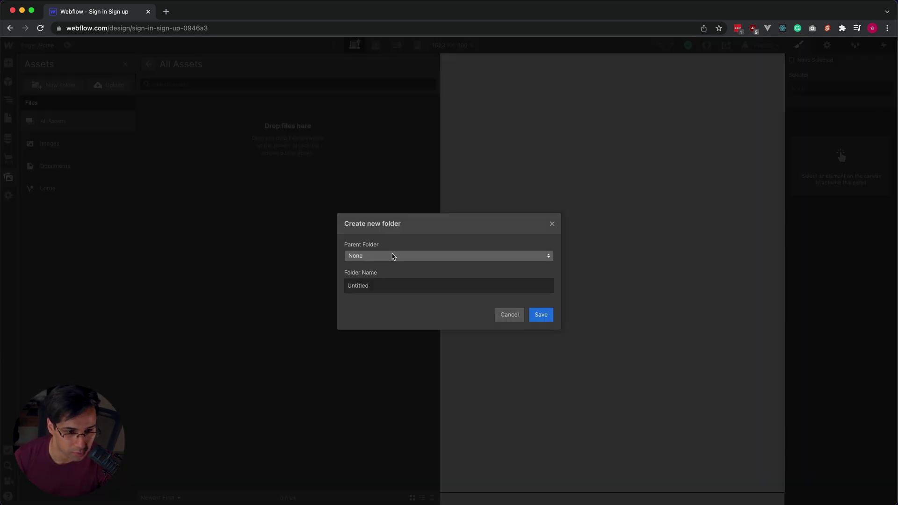
{"action": "type", "text": "main"}
{"action": "key", "text": "Return"}
{"action": "left_click", "coordinate": [65, 187]}
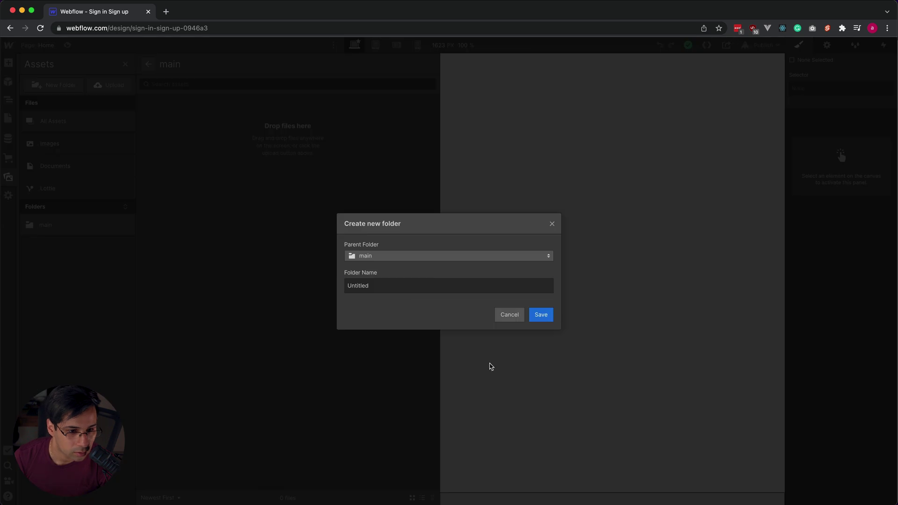
{"action": "double_click", "coordinate": [441, 289]}
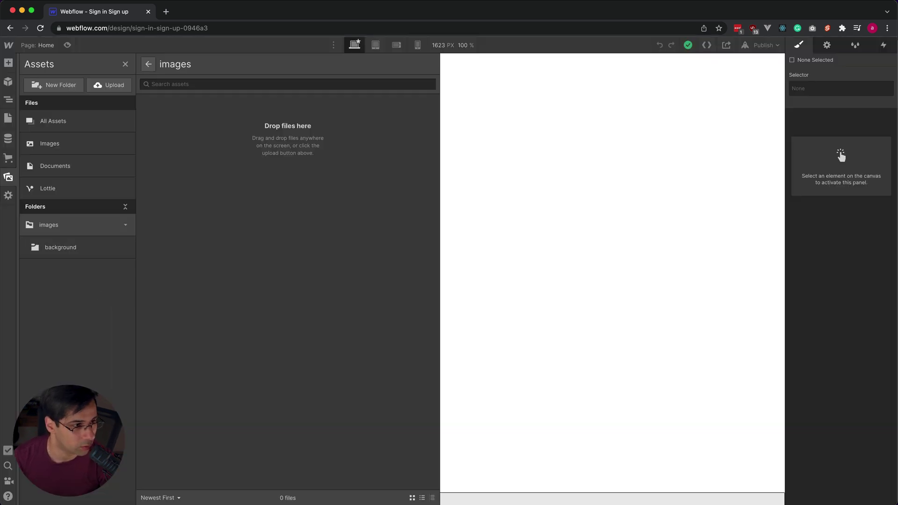
{"action": "key", "text": "super+Tab"}
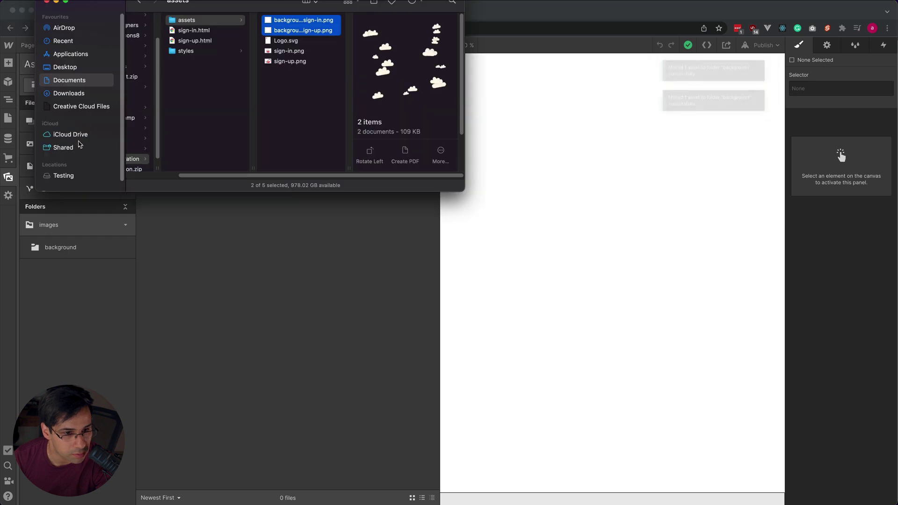
{"action": "left_click", "coordinate": [311, 64]}
{"action": "key", "text": "super+Tab"}
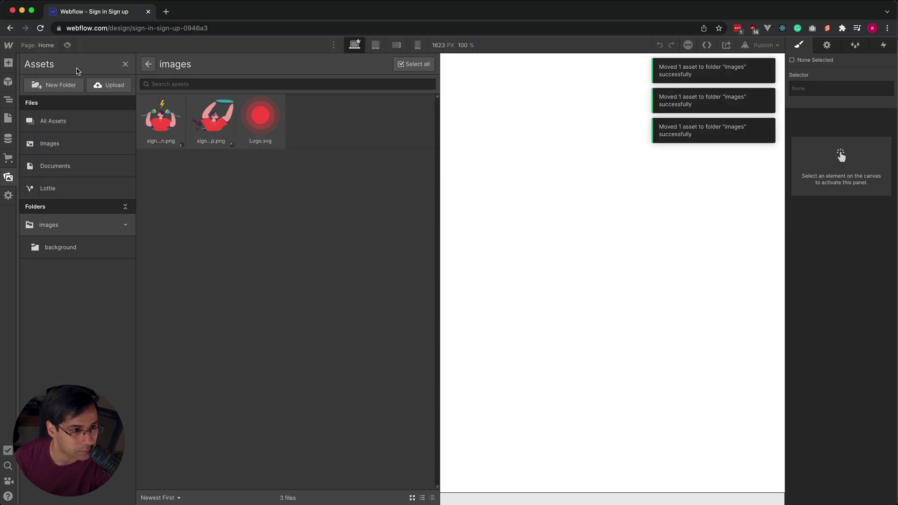
{"action": "key", "text": "a"}
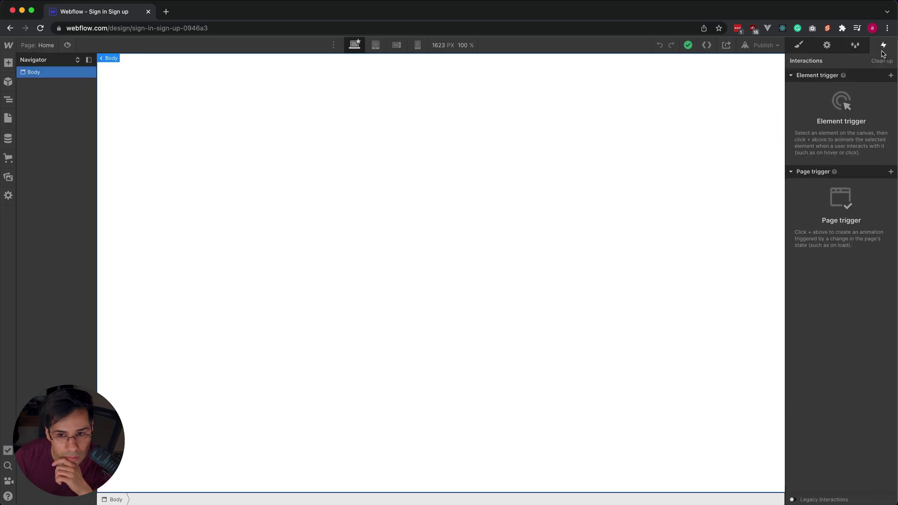
Step: Review the body's style settings and read the Sign Up frame's background colour in Figma
{"action": "key", "text": "s"}
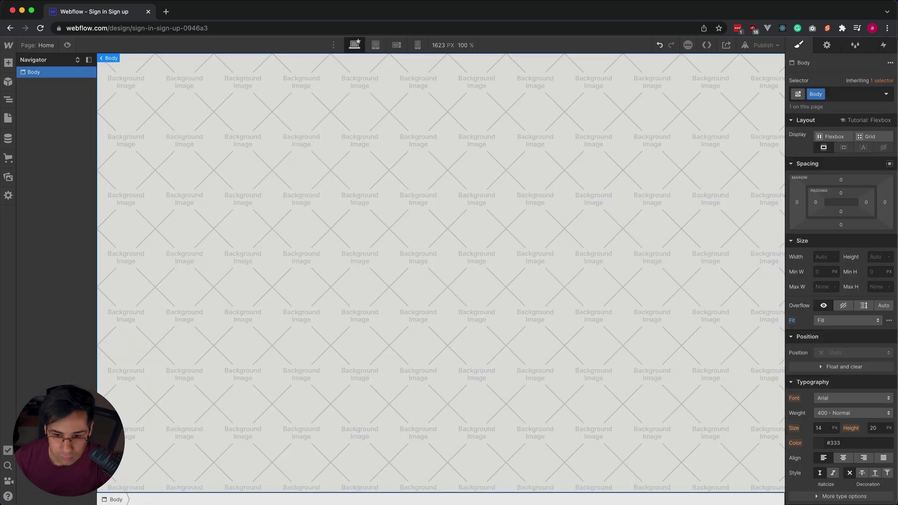
{"action": "scroll", "coordinate": [847, 394], "scroll_direction": "down", "scroll_amount": 6}
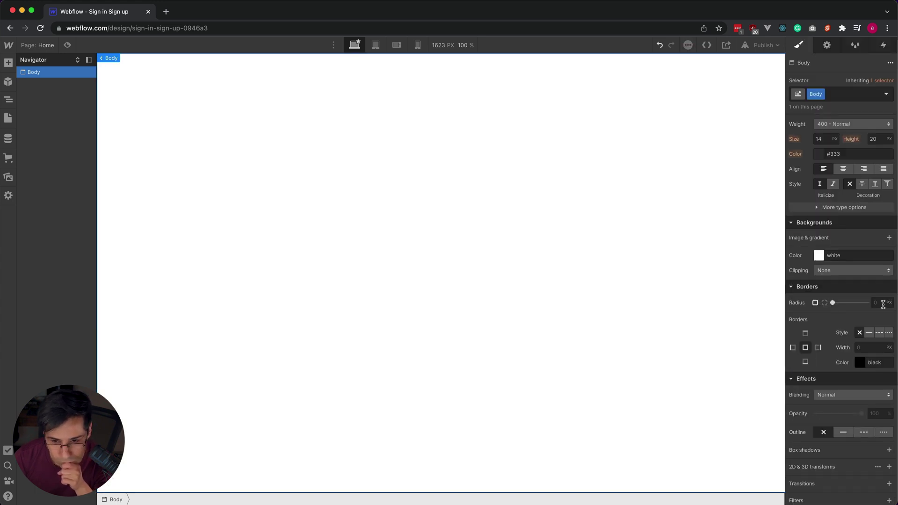
{"action": "scroll", "coordinate": [860, 422], "scroll_direction": "down", "scroll_amount": 2}
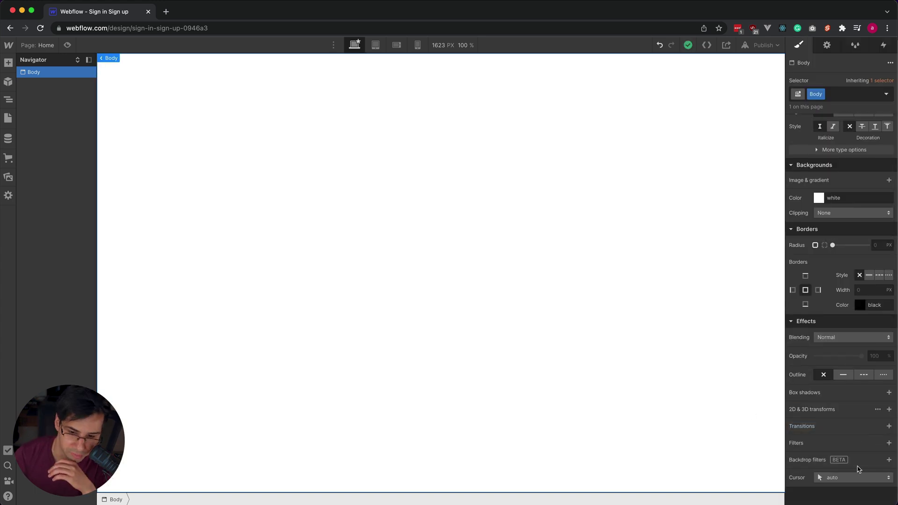
{"action": "left_click", "coordinate": [856, 478]}
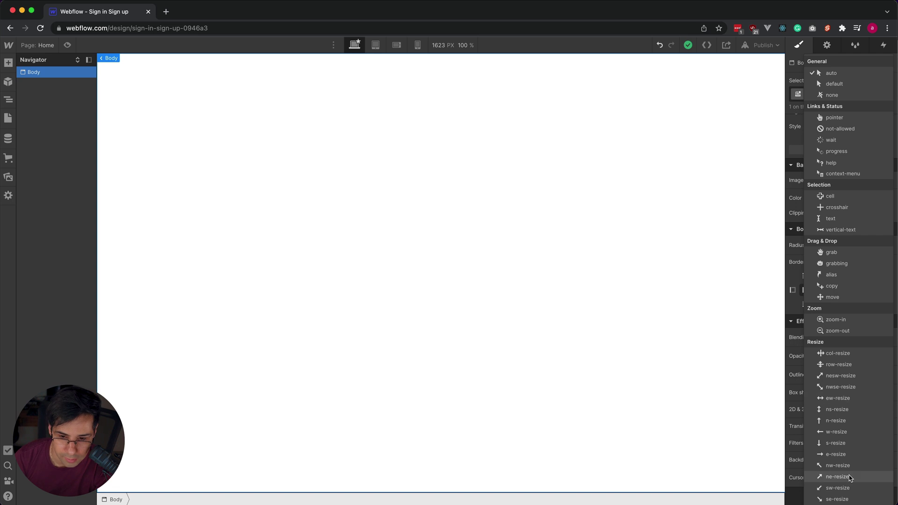
{"action": "key", "text": "Escape"}
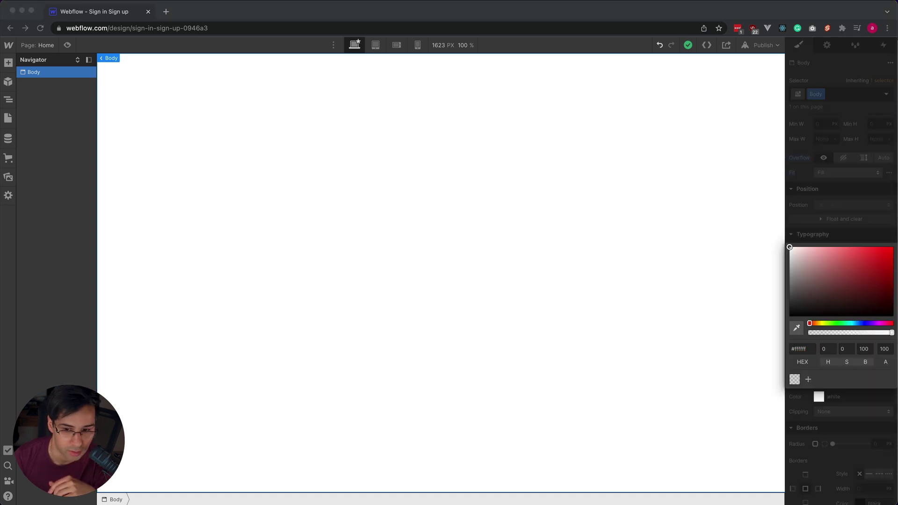
{"action": "key", "text": "super+Tab"}
{"action": "left_click", "coordinate": [104, 137]}
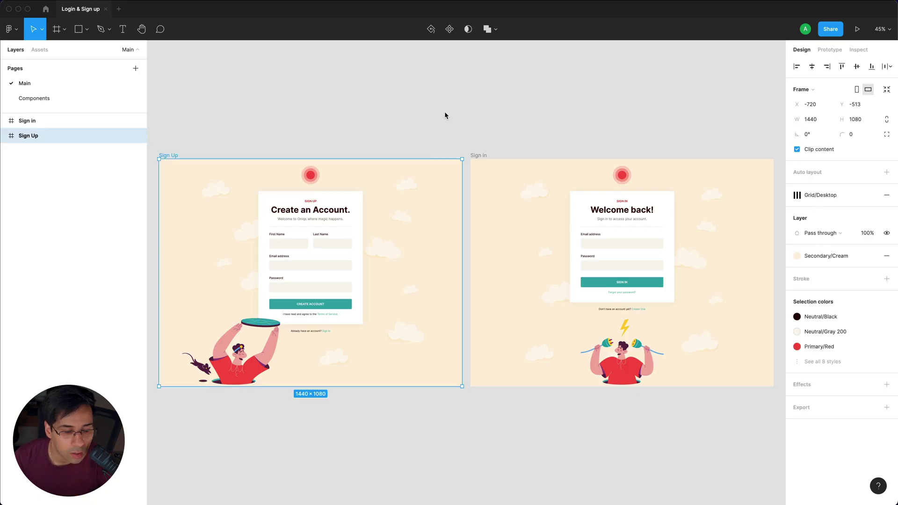
{"action": "key", "text": "super+Tab"}
Step: Set the body background to #fff1dc and save it as the 'Secondary Cream' swatch
{"action": "type", "text": "fff1dc"}
{"action": "key", "text": "Return"}
{"action": "left_click", "coordinate": [808, 332]}
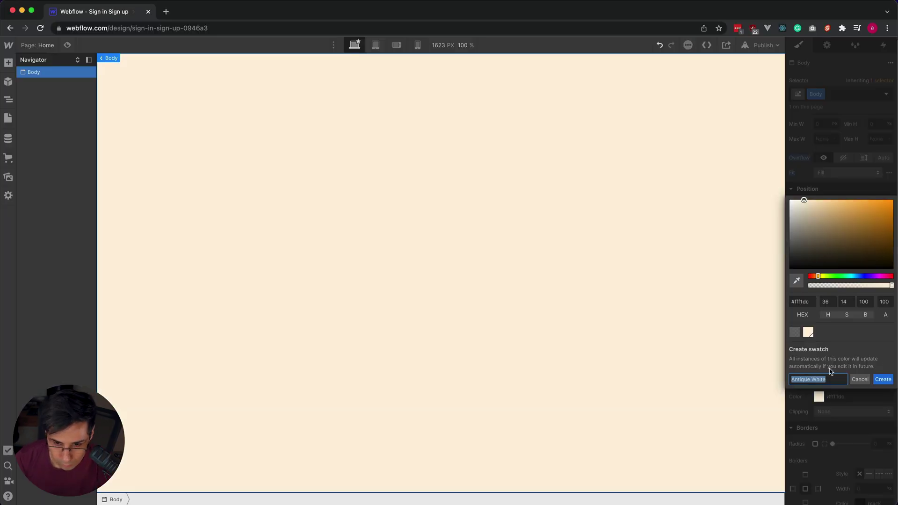
{"action": "type", "text": "Secondary Cream"}
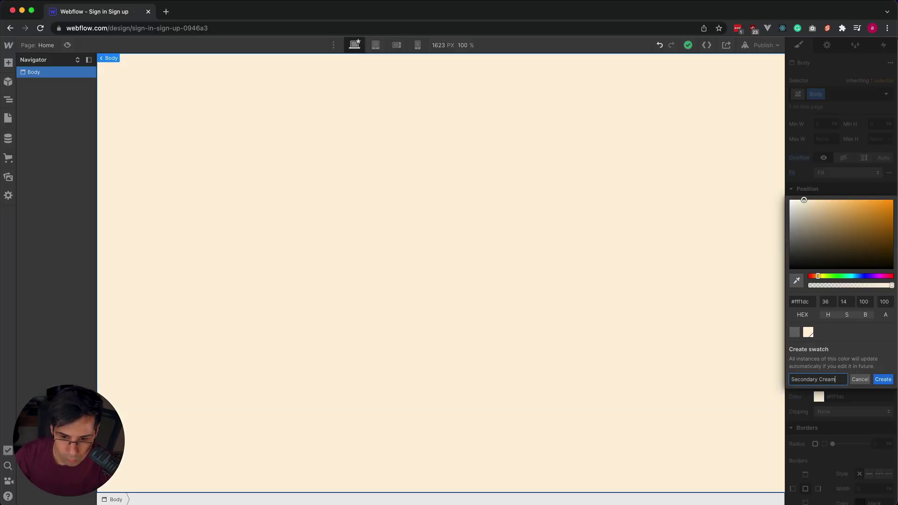
{"action": "key", "text": "Return"}
{"action": "left_click", "coordinate": [544, 246]}
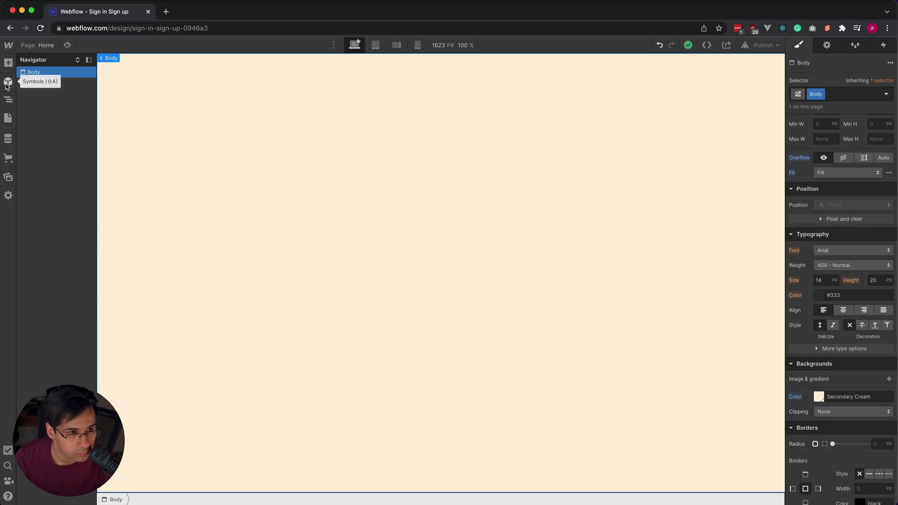
{"action": "left_click", "coordinate": [8, 62]}
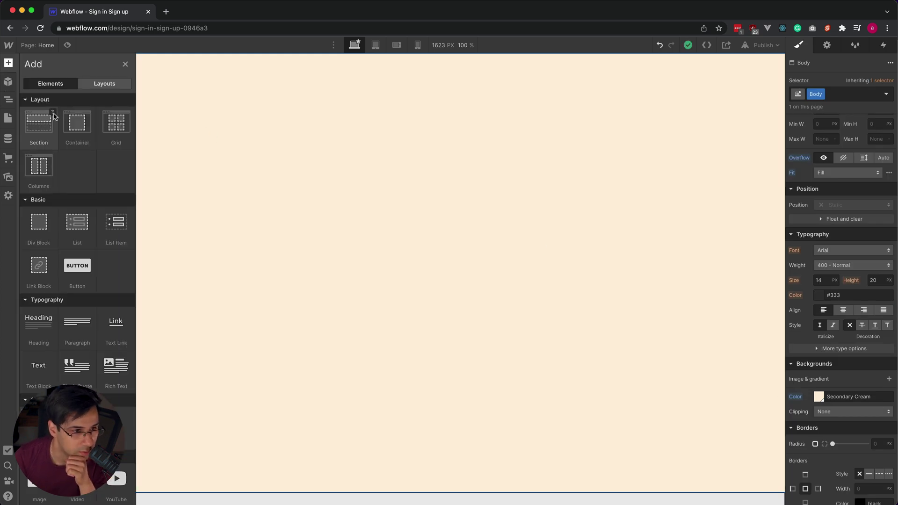
Step: Read the Container description and turn on filled column guides on the canvas
{"action": "left_click", "coordinate": [91, 112]}
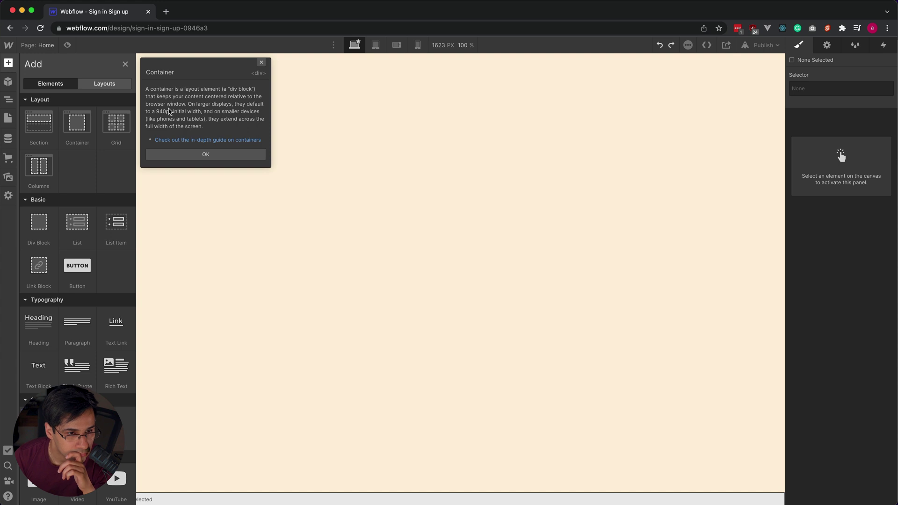
{"action": "left_click", "coordinate": [290, 94]}
{"action": "left_click", "coordinate": [443, 45]}
{"action": "left_click", "coordinate": [450, 150]}
{"action": "left_click", "coordinate": [452, 150]}
Step: Measure the Sign Up frame width in Figma and set the canvas width to 1623 px
{"action": "key", "text": "super+Tab"}
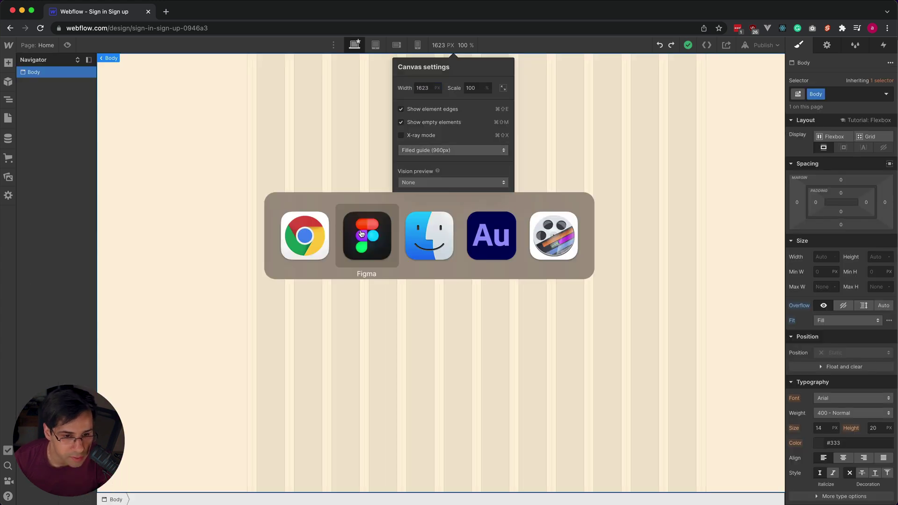
{"action": "key", "text": "ctrl+g"}
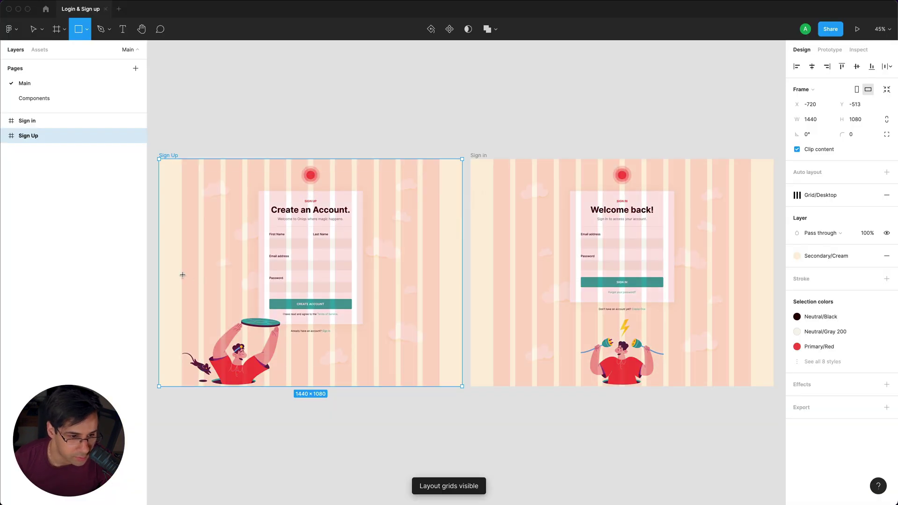
{"action": "left_click_drag", "start_coordinate": [183, 275], "coordinate": [439, 296]}
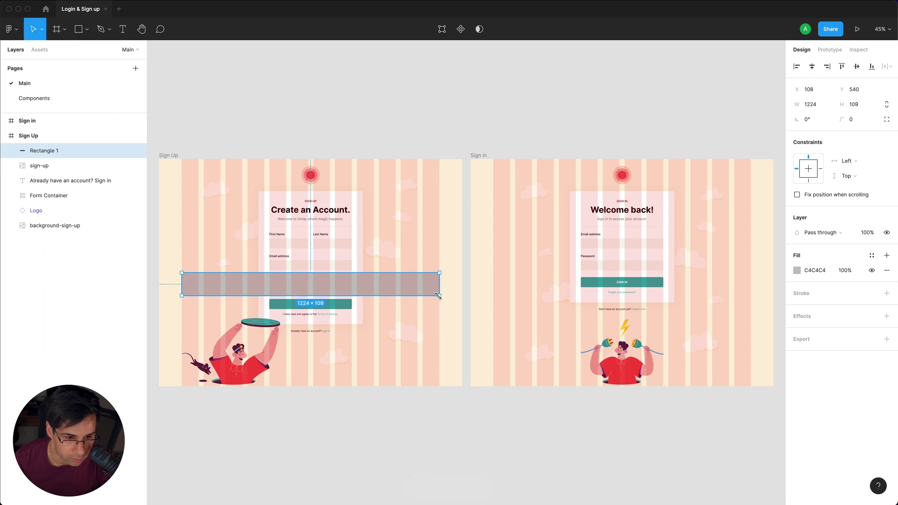
{"action": "key", "text": "super+Tab"}
{"action": "mouse_move", "coordinate": [783, 265]}
{"action": "left_mouse_down"}
{"action": "mouse_move", "coordinate": [726, 265]}
{"action": "mouse_move", "coordinate": [793, 265]}
{"action": "left_mouse_up"}
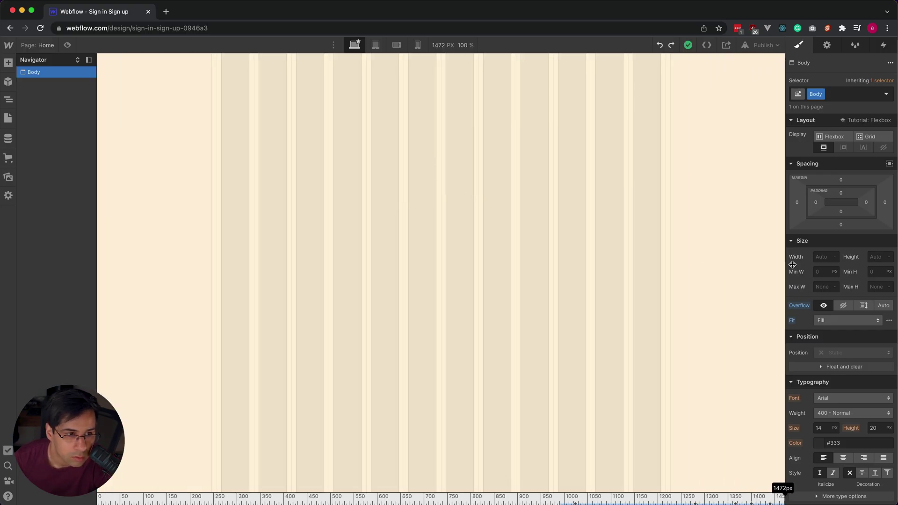
{"action": "left_click", "coordinate": [431, 49]}
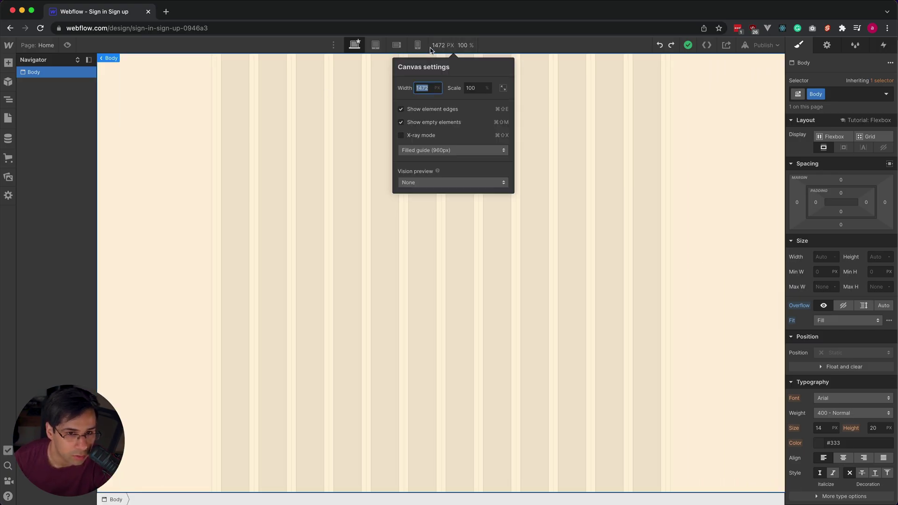
{"action": "type", "text": "1623"}
{"action": "key", "text": "Return"}
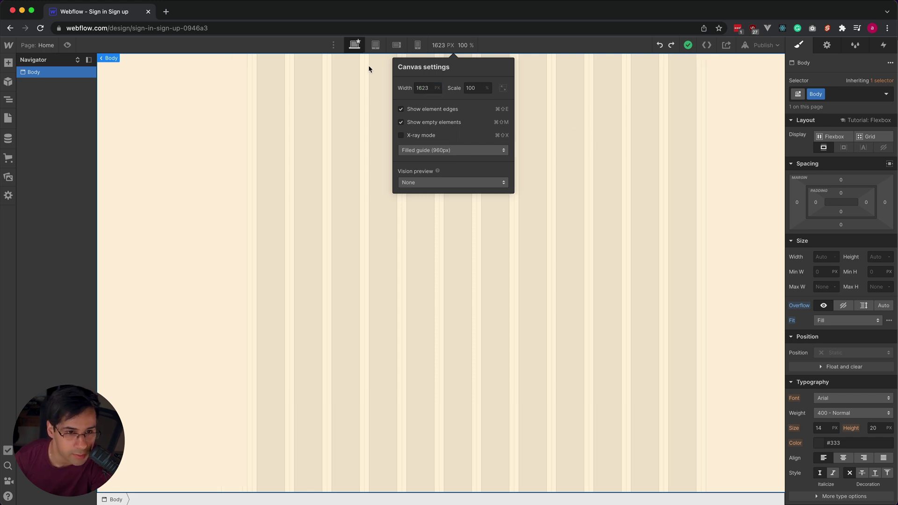
Step: Review the large breakpoint sizes, then paste a page-container holding a Container into Body
{"action": "left_click", "coordinate": [333, 44]}
{"action": "left_click", "coordinate": [333, 45]}
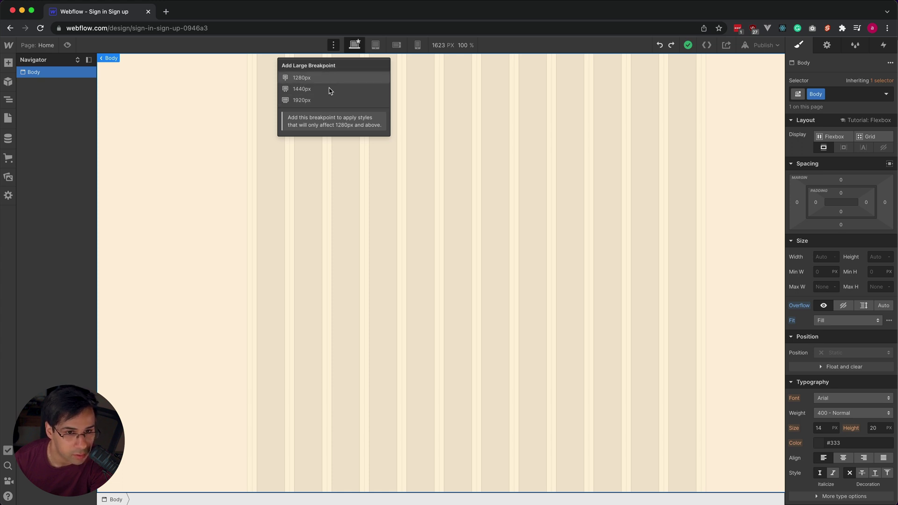
{"action": "key", "text": "super+v"}
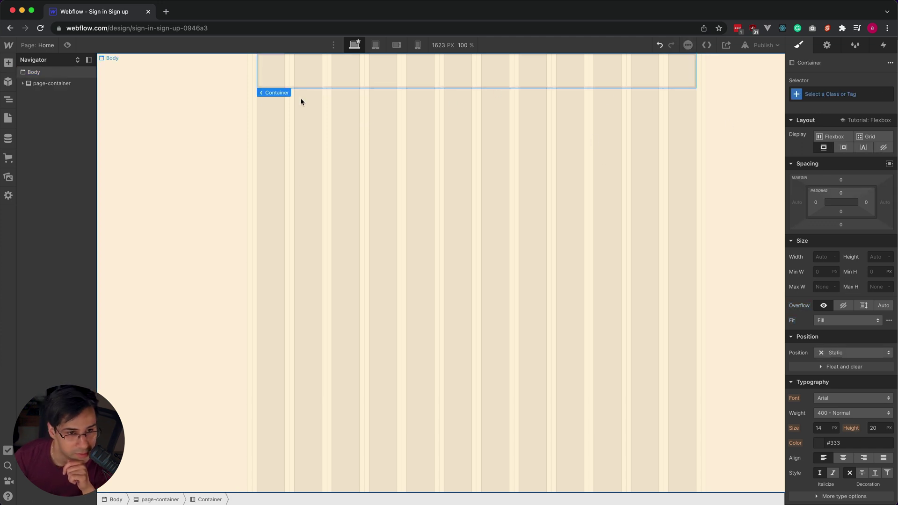
Step: Select the top Container and try adding elements into it from the Add panel
{"action": "mouse_move", "coordinate": [273, 92]}
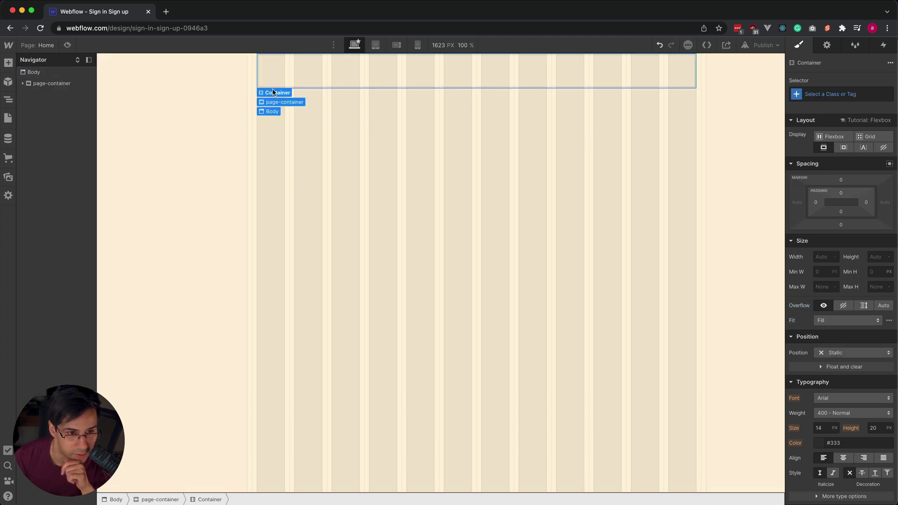
{"action": "left_click", "coordinate": [366, 152]}
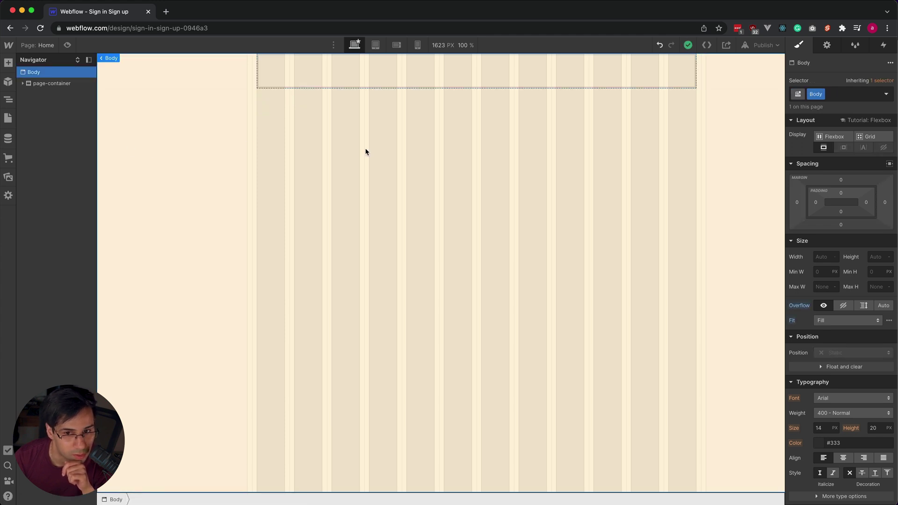
{"action": "left_click", "coordinate": [358, 84]}
{"action": "key", "text": "a"}
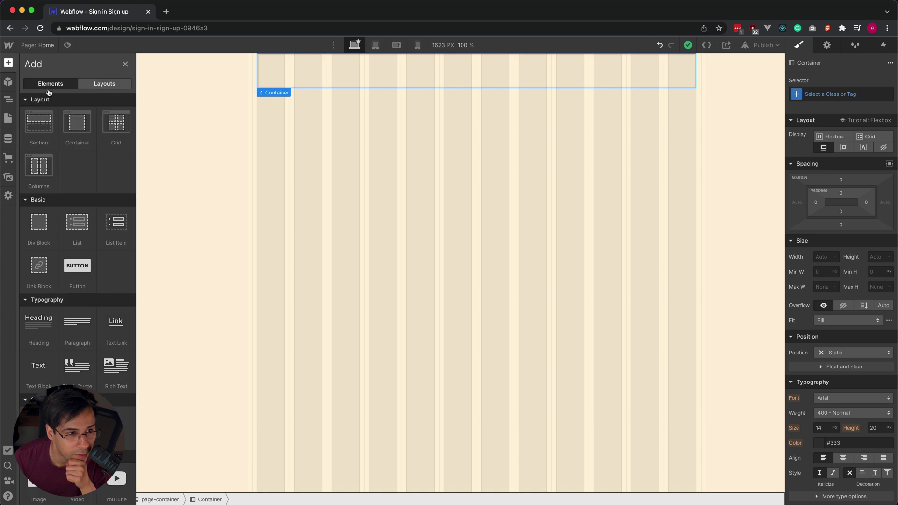
{"action": "left_click", "coordinate": [62, 115]}
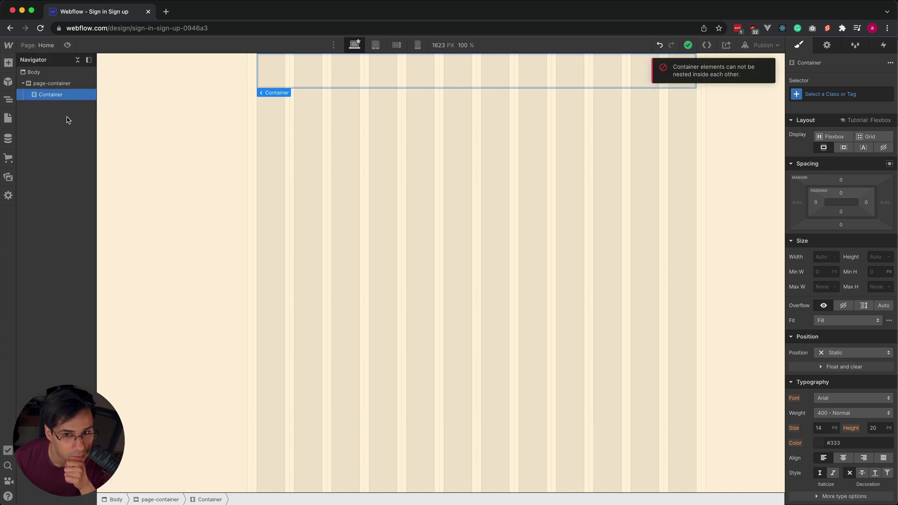
{"action": "key", "text": "a"}
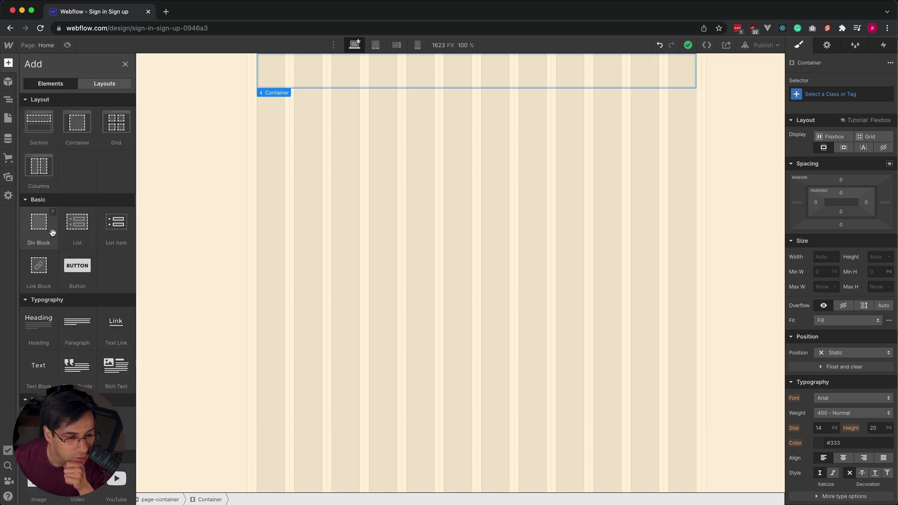
{"action": "left_click_drag", "start_coordinate": [67, 228], "coordinate": [312, 87]}
Step: Paste the logo div with its Logo.svg image, alt text 'Logo', into the Container
{"action": "key", "text": "z"}
{"action": "key", "text": "ctrl+v"}
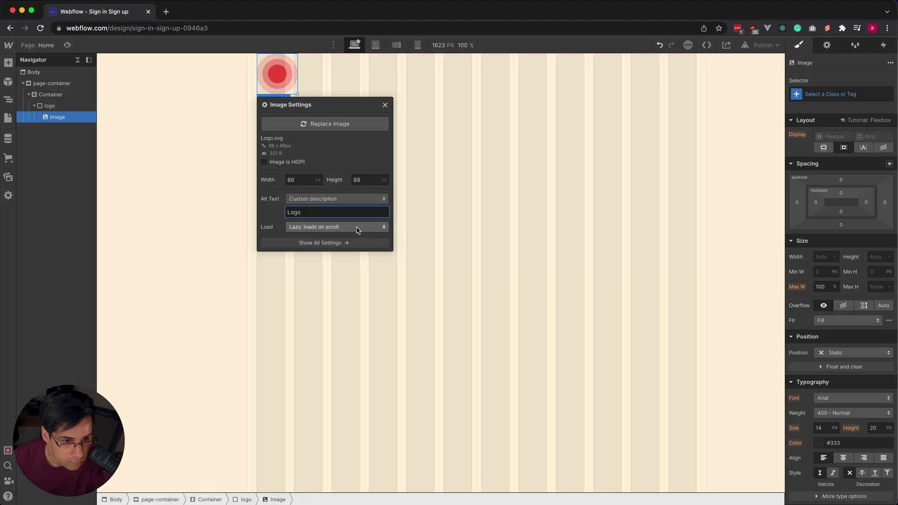
{"action": "left_click", "coordinate": [357, 229]}
{"action": "left_click", "coordinate": [799, 45]}
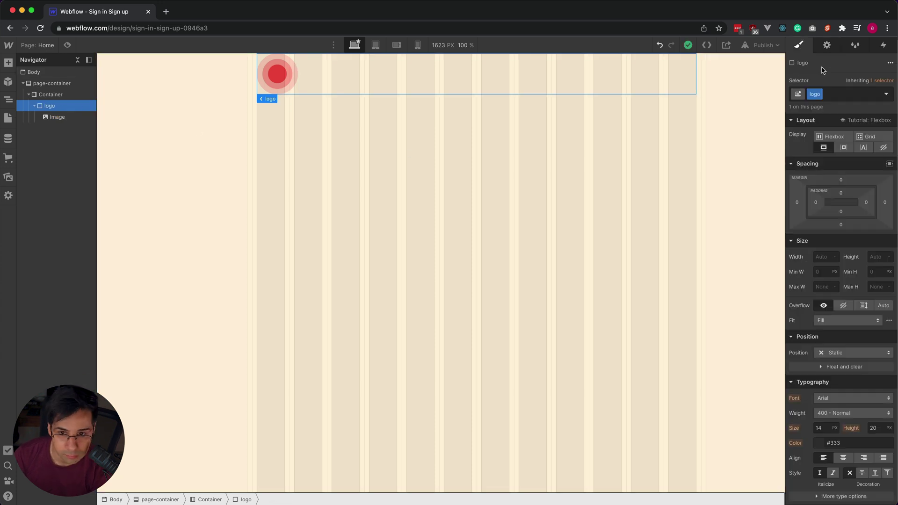
Step: Make the logo div a flexbox centred both ways, with 32 px top and bottom padding
{"action": "left_click", "coordinate": [824, 137]}
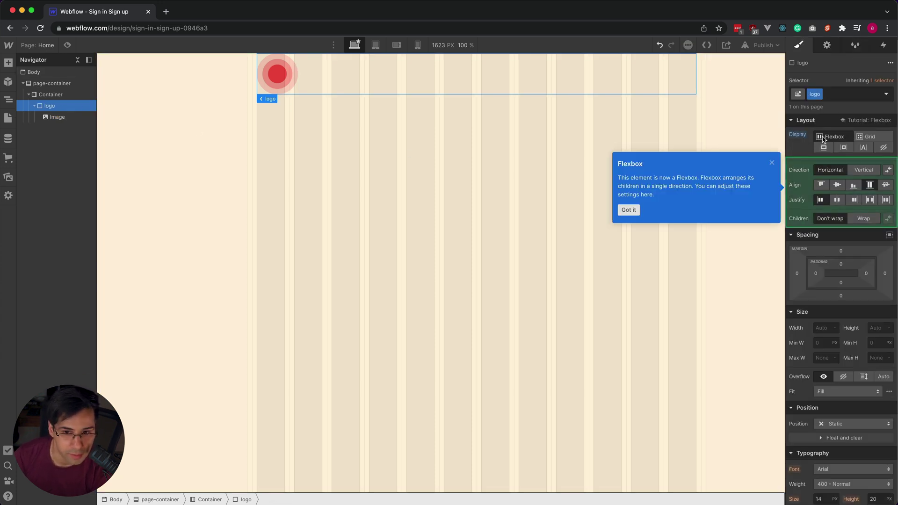
{"action": "left_click", "coordinate": [838, 201]}
{"action": "left_click", "coordinate": [838, 185]}
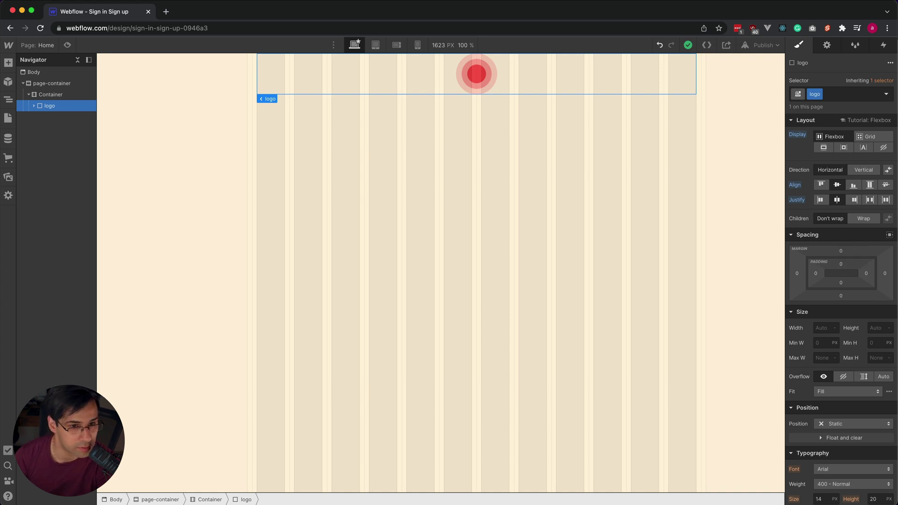
{"action": "key", "text": "super+Tab"}
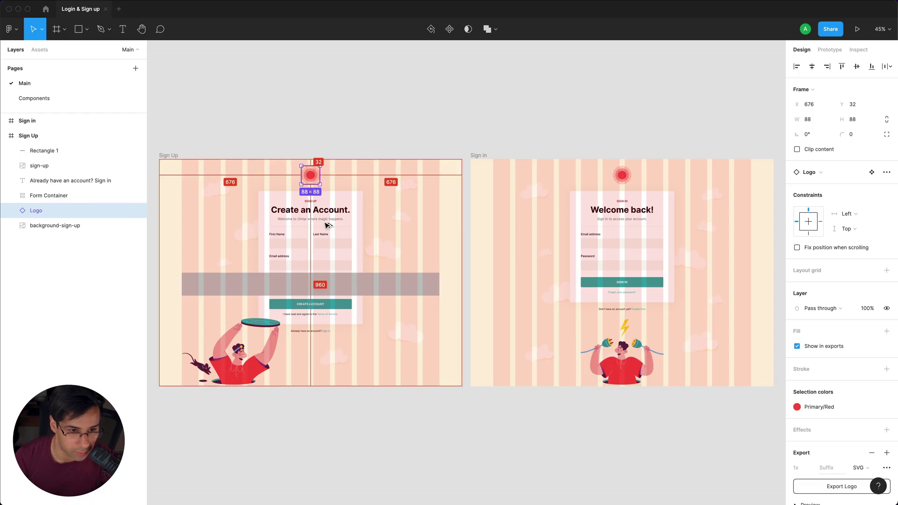
{"action": "key", "text": "super+Tab"}
{"action": "left_click", "coordinate": [842, 265], "text": "alt"}
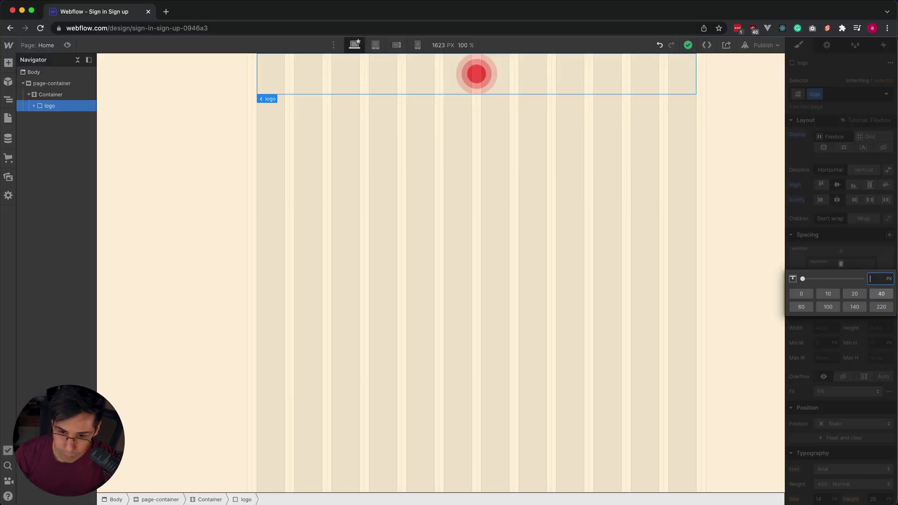
{"action": "type", "text": "32"}
{"action": "key", "text": "Return"}
Step: Set the canvas settings to No guides, keeping vision preview off
{"action": "left_click", "coordinate": [473, 58]}
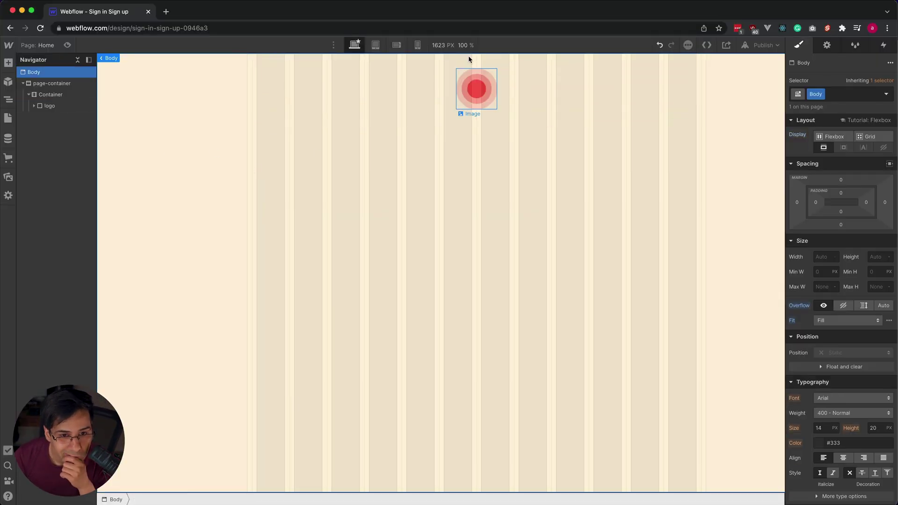
{"action": "left_click", "coordinate": [333, 45]}
{"action": "left_click", "coordinate": [452, 45]}
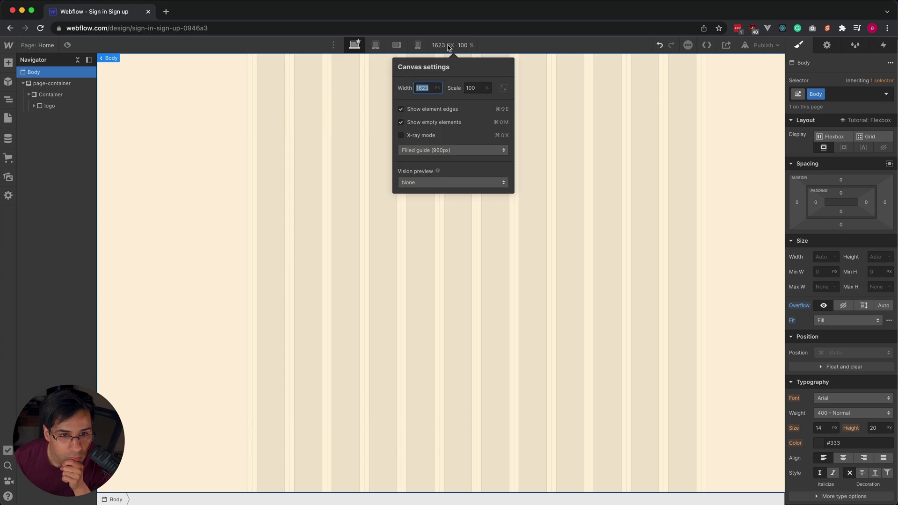
{"action": "left_click", "coordinate": [453, 183]}
{"action": "left_click", "coordinate": [453, 183]}
{"action": "left_click", "coordinate": [466, 148]}
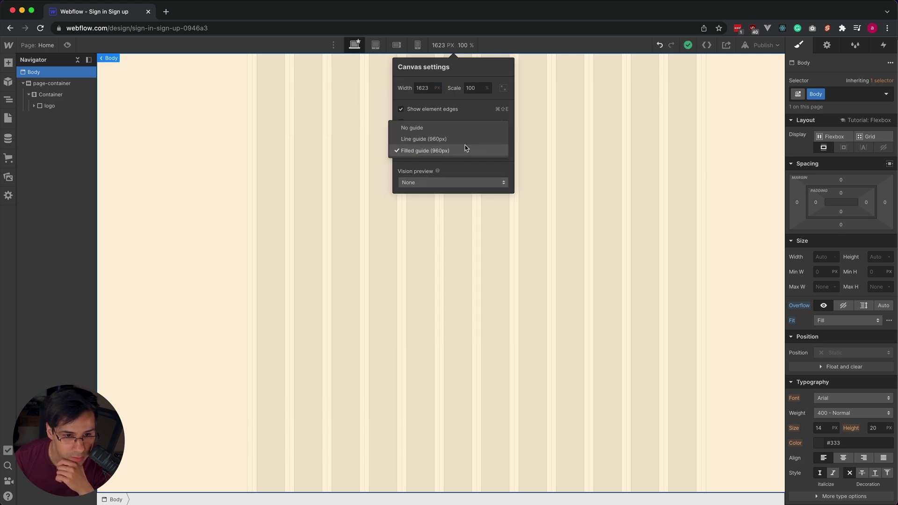
{"action": "left_click", "coordinate": [456, 125]}
{"action": "left_click", "coordinate": [476, 89]}
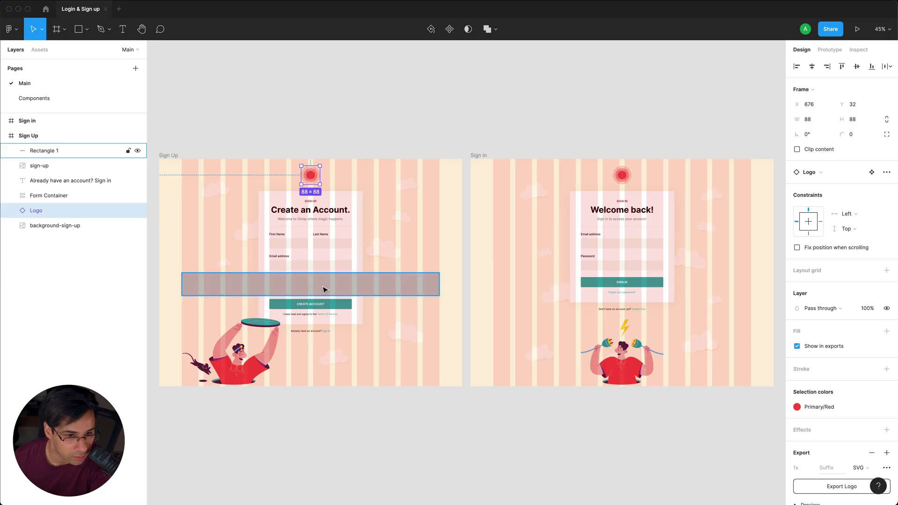
Step: Add a form-container div below the logo and paste a 496 px form div into it
{"action": "left_click", "coordinate": [305, 209]}
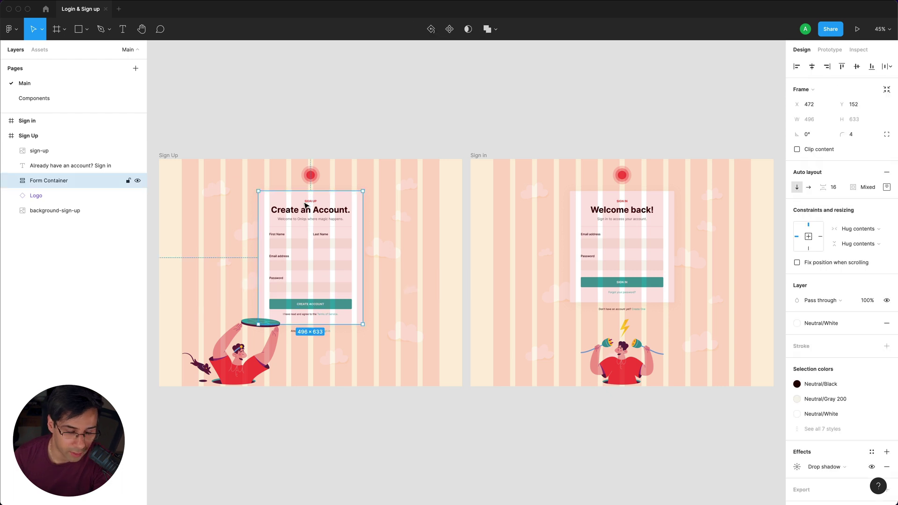
{"action": "double_click", "coordinate": [305, 210]}
{"action": "left_click", "coordinate": [369, 226]}
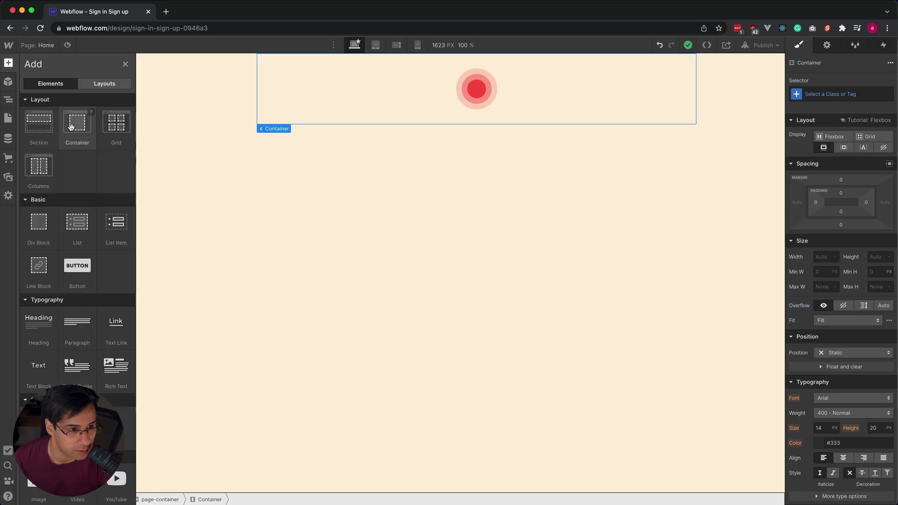
{"action": "left_click", "coordinate": [857, 96]}
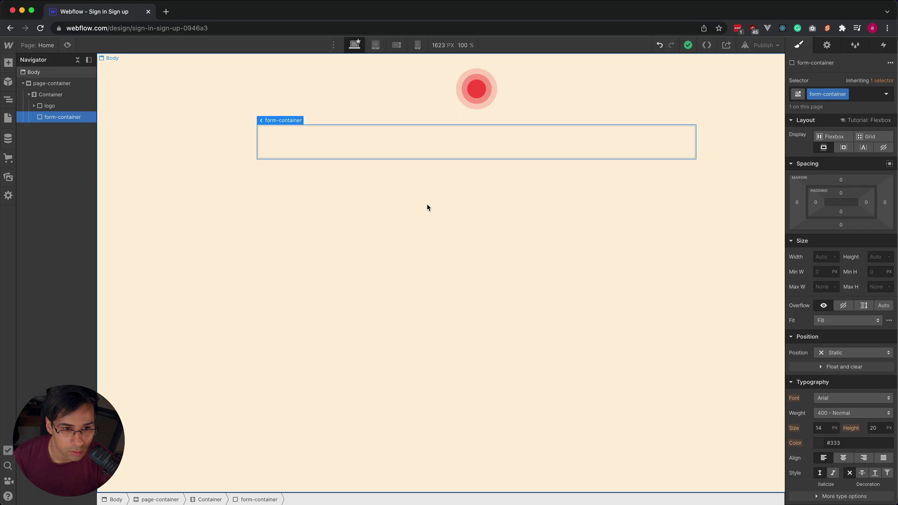
{"action": "left_click", "coordinate": [554, 145]}
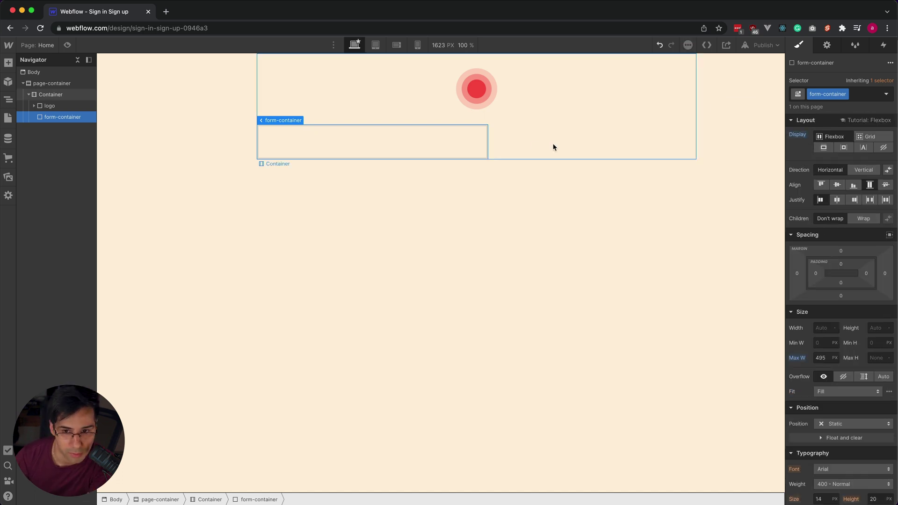
{"action": "key", "text": "ctrl+v"}
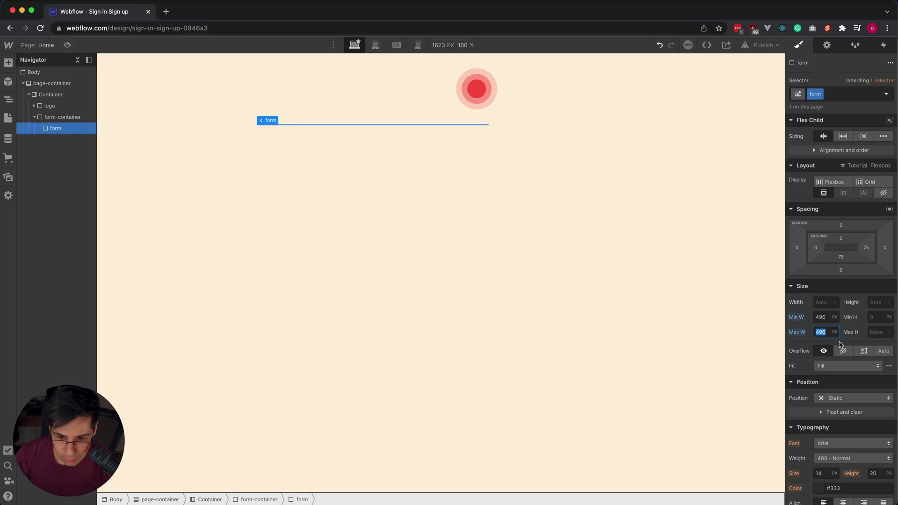
Step: Style the form card with Neutral White background, 4 px radius, padding and a soft outer shadow
{"action": "scroll", "coordinate": [809, 429], "scroll_direction": "down", "scroll_amount": 3}
{"action": "left_click", "coordinate": [819, 412]}
{"action": "left_click", "coordinate": [361, 225]}
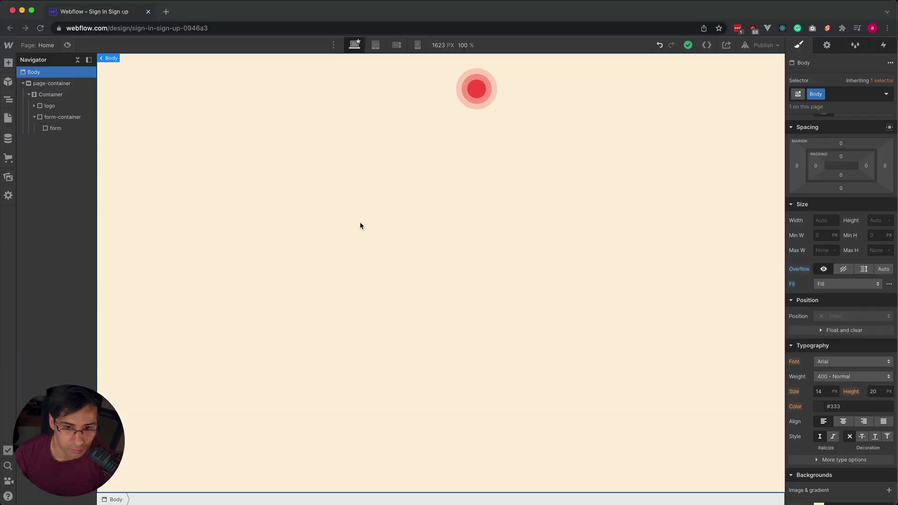
{"action": "left_click", "coordinate": [62, 130]}
{"action": "key", "text": "super+alt+v"}
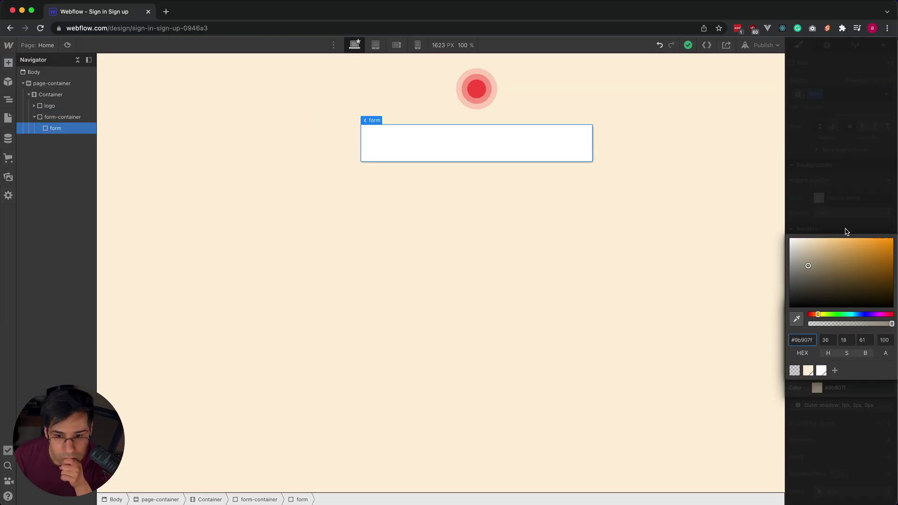
{"action": "left_click", "coordinate": [295, 275]}
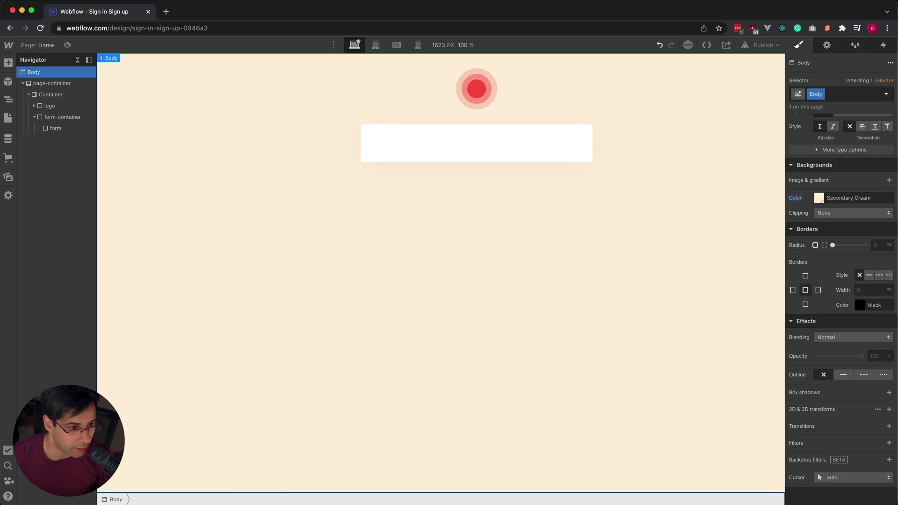
{"action": "left_click", "coordinate": [55, 128]}
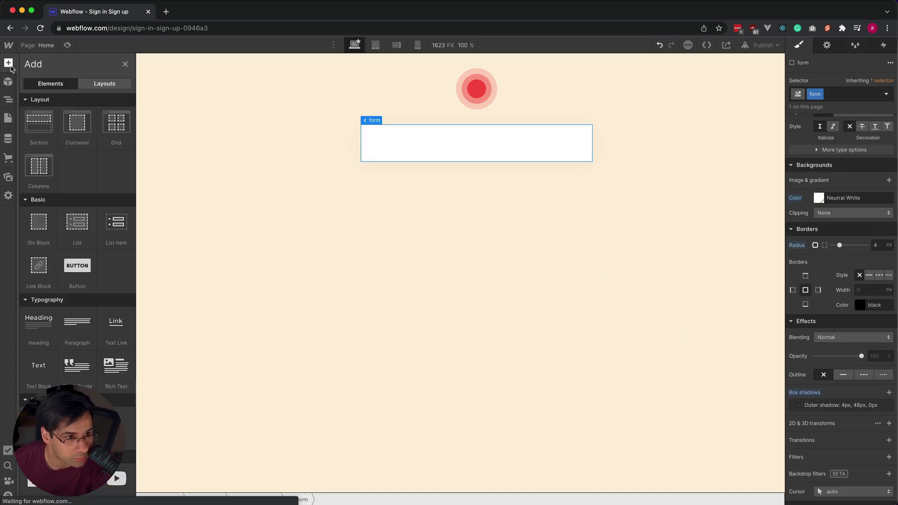
Step: Place a div block inside the form and give it the class form-top
{"action": "left_click_drag", "start_coordinate": [39, 222], "coordinate": [476, 145]}
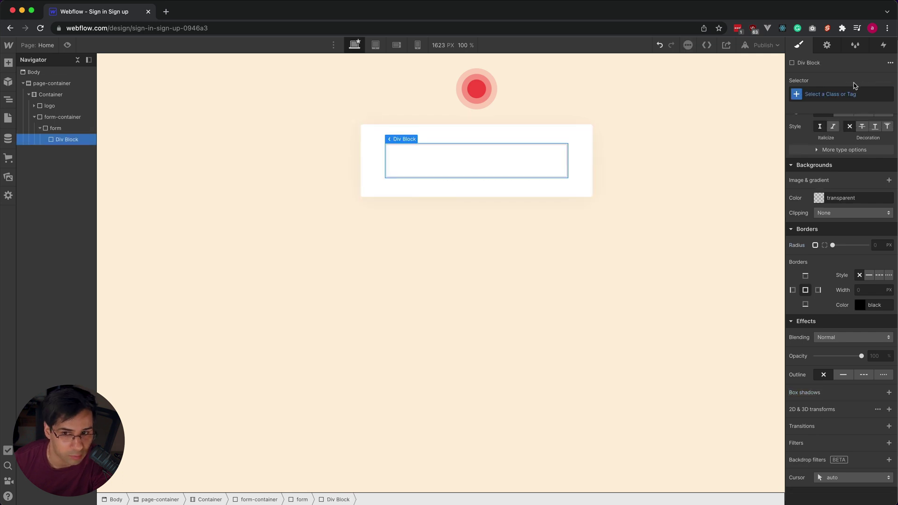
{"action": "left_click", "coordinate": [836, 95]}
{"action": "type", "text": "form-top"}
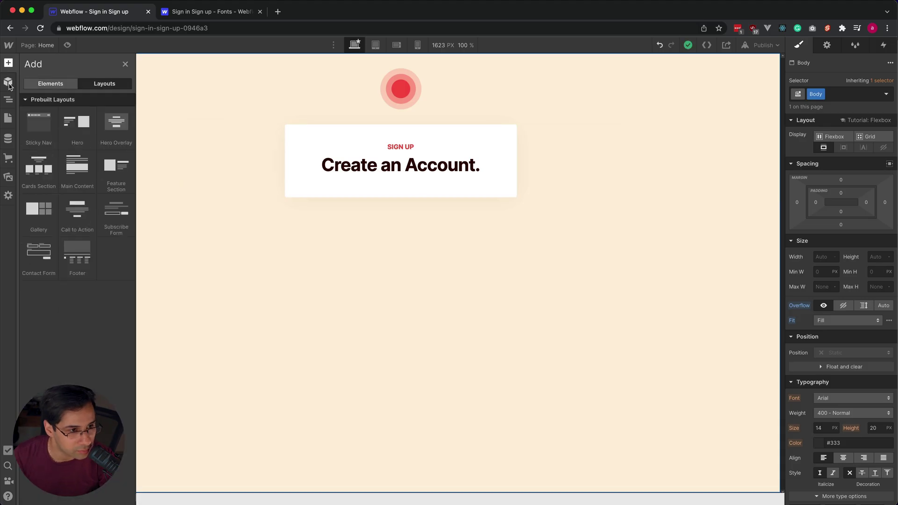
Step: Add a centred grey Inter 16px paragraph 'Welcome to Oniqs where magic happens.' under the heading
{"action": "left_click_drag", "start_coordinate": [96, 245], "coordinate": [395, 188]}
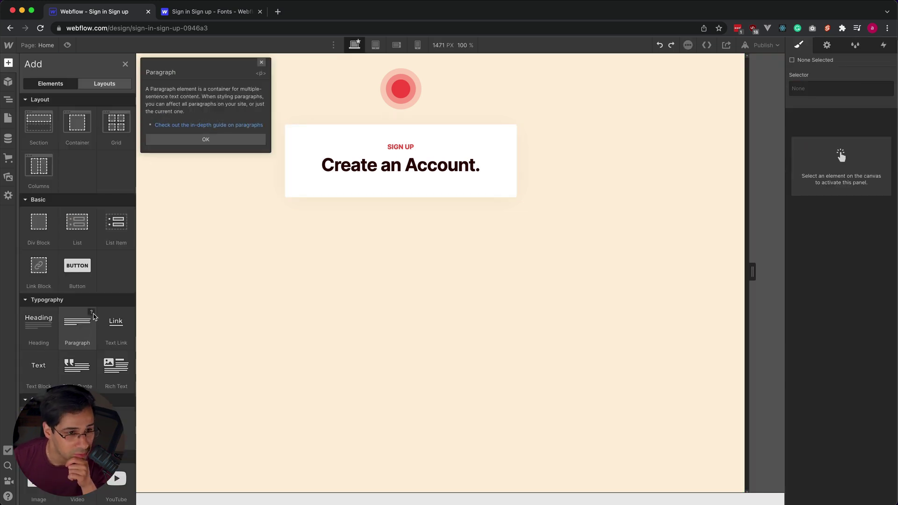
{"action": "left_click_drag", "start_coordinate": [76, 341], "coordinate": [396, 188]}
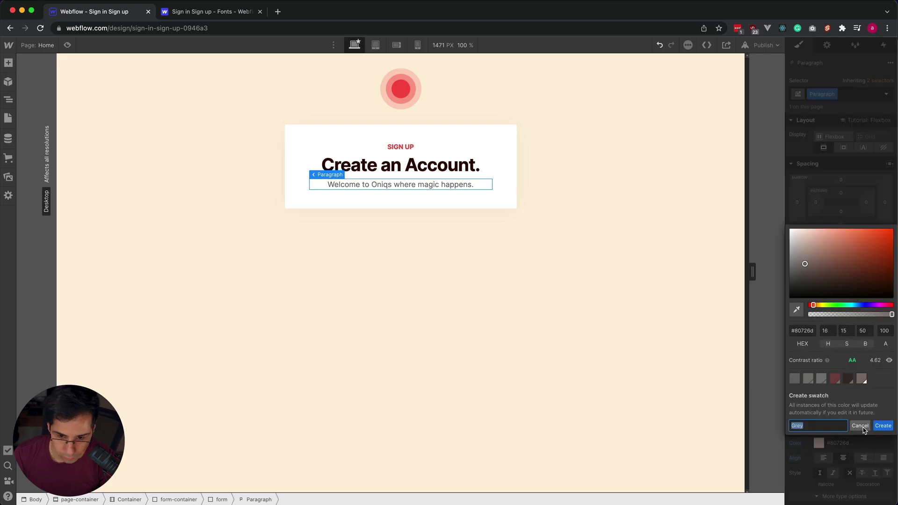
{"action": "left_click", "coordinate": [860, 426]}
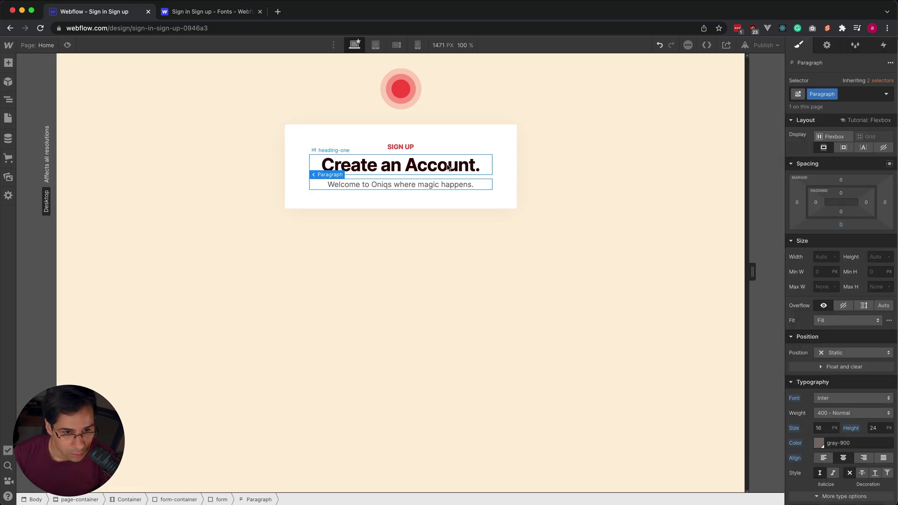
{"action": "left_click", "coordinate": [495, 255]}
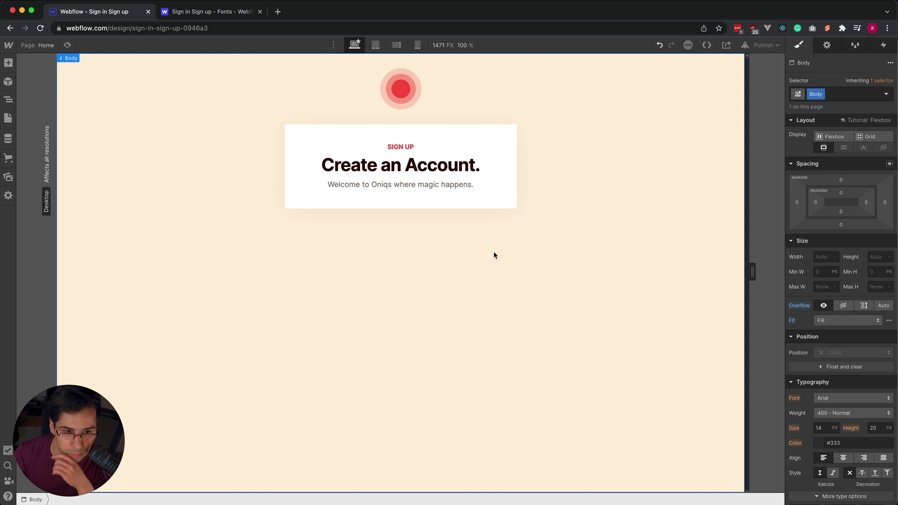
{"action": "left_click", "coordinate": [7, 63]}
{"action": "scroll", "coordinate": [87, 154], "scroll_direction": "down", "scroll_amount": 5}
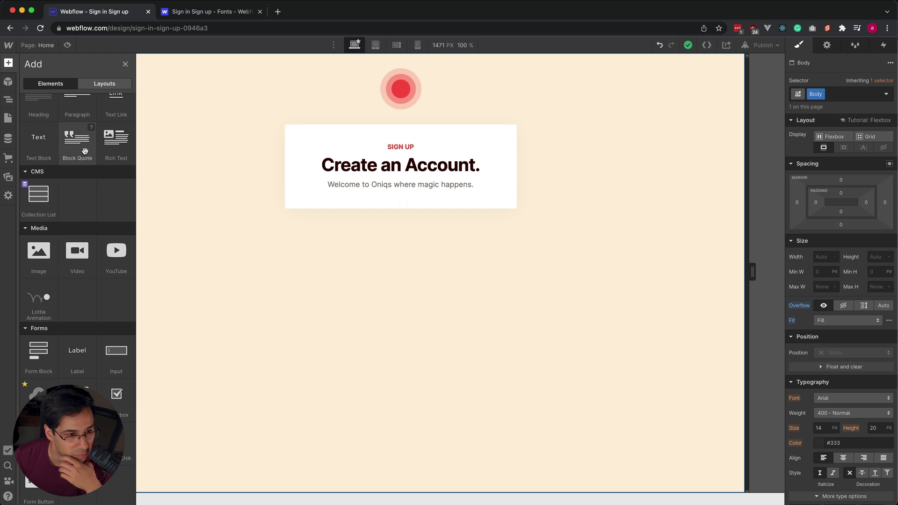
{"action": "scroll", "coordinate": [86, 152], "scroll_direction": "up", "scroll_amount": 5}
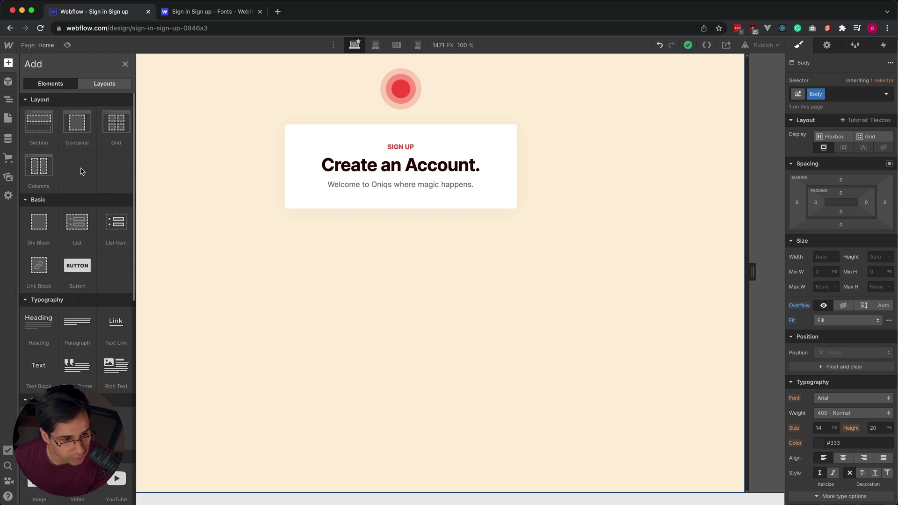
Step: Search Google for 'webflow hr tag', read the forum thread, then return to Webflow
{"action": "left_click", "coordinate": [278, 11]}
{"action": "type", "text": "webflow hr tag"}
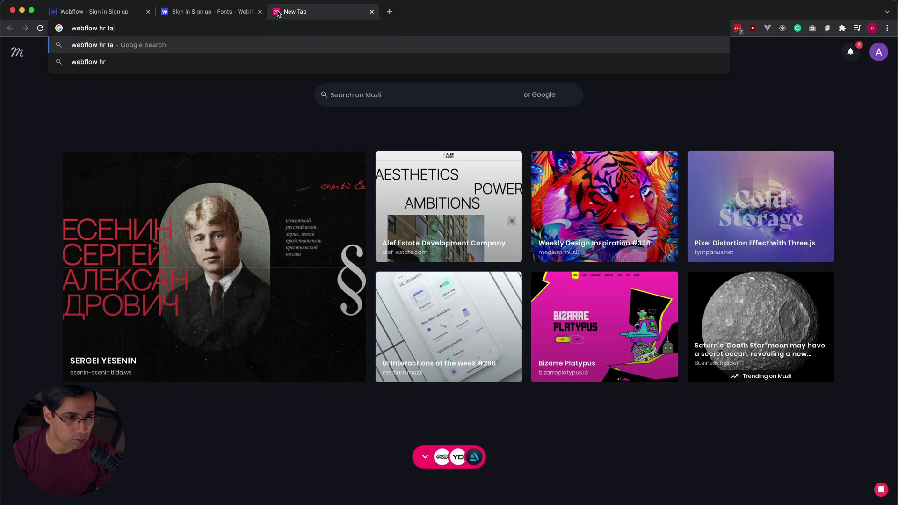
{"action": "key", "text": "Return"}
{"action": "left_click", "coordinate": [140, 140], "text": "super"}
{"action": "left_click", "coordinate": [432, 16]}
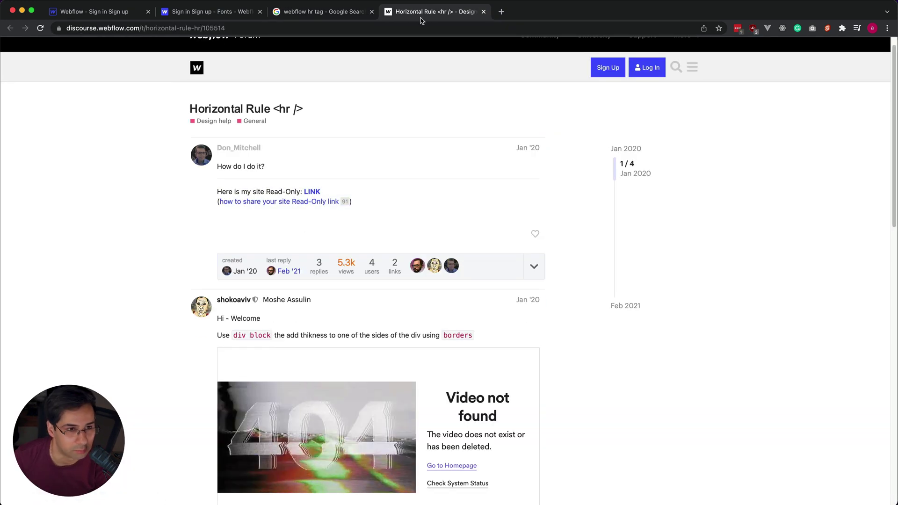
{"action": "key", "text": "super+w"}
{"action": "key", "text": "super+1"}
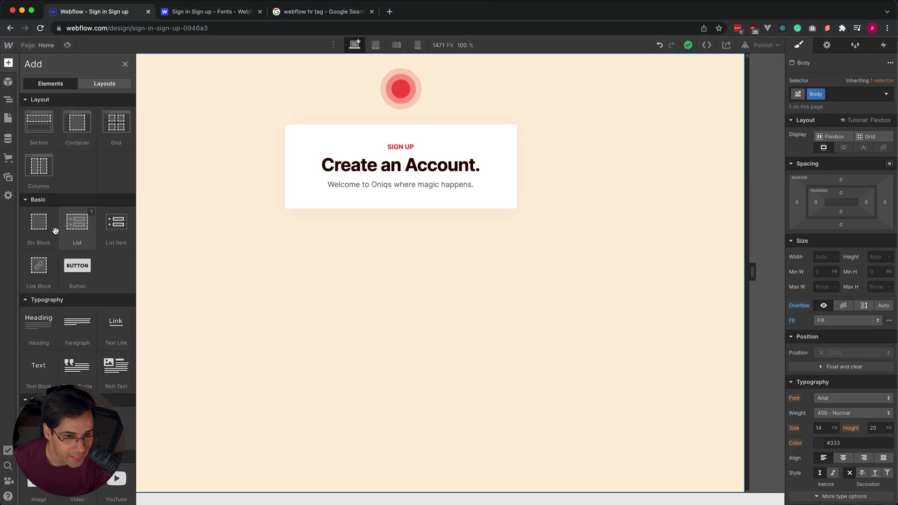
Step: Place a div under the subtitle with 1 px height, 24 px top/bottom margins and gray-300 background
{"action": "left_click_drag", "start_coordinate": [51, 230], "coordinate": [378, 193]}
{"action": "left_click", "coordinate": [866, 202]}
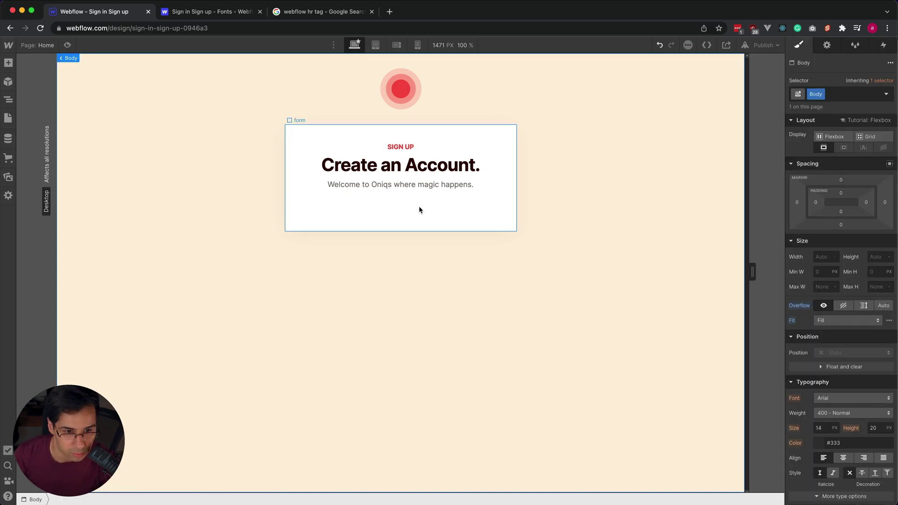
{"action": "scroll", "coordinate": [822, 428], "scroll_direction": "down", "scroll_amount": 1}
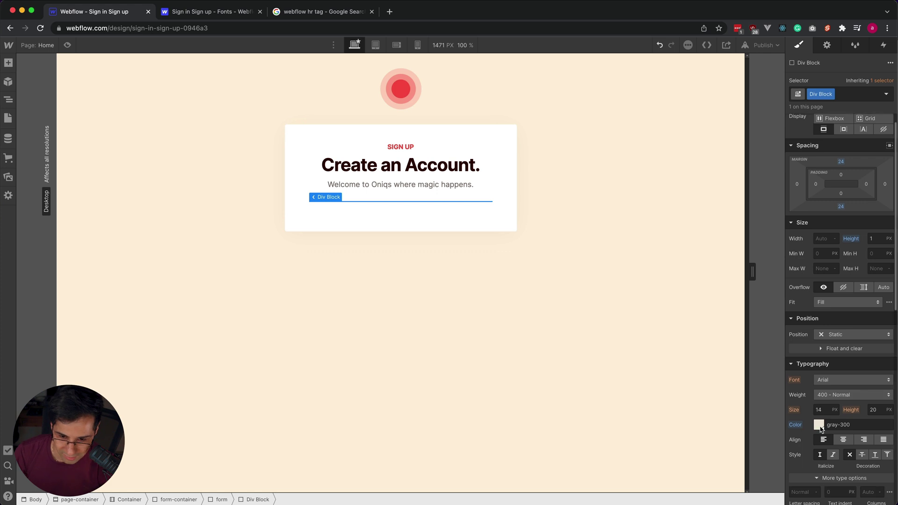
{"action": "scroll", "coordinate": [821, 428], "scroll_direction": "down", "scroll_amount": 5}
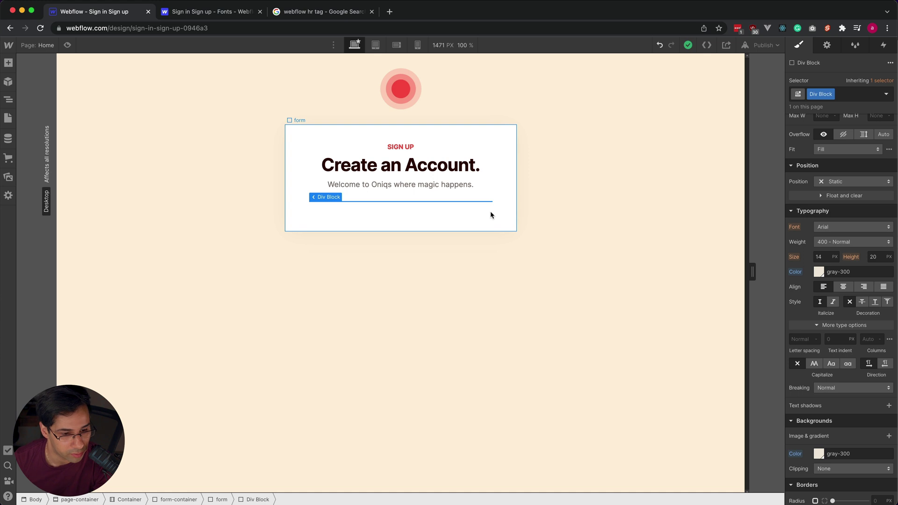
Step: Rename the divider's class to hr-tag and check the layout at a narrower canvas width
{"action": "double_click", "coordinate": [819, 94]}
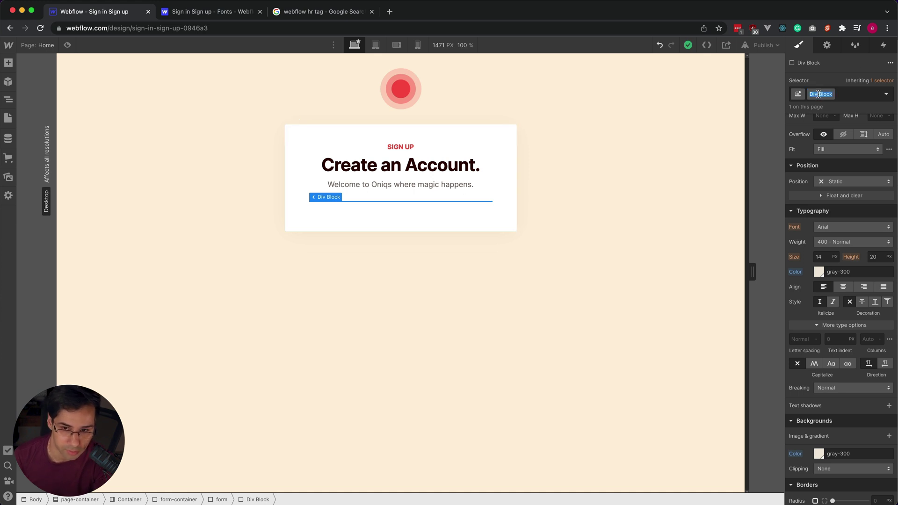
{"action": "type", "text": "hr"}
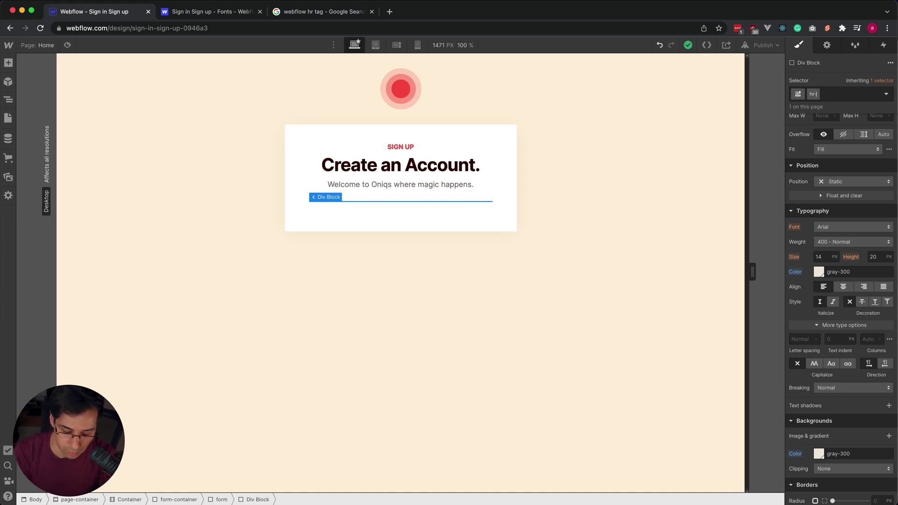
{"action": "type", "text": "-tag"}
{"action": "key", "text": "Return"}
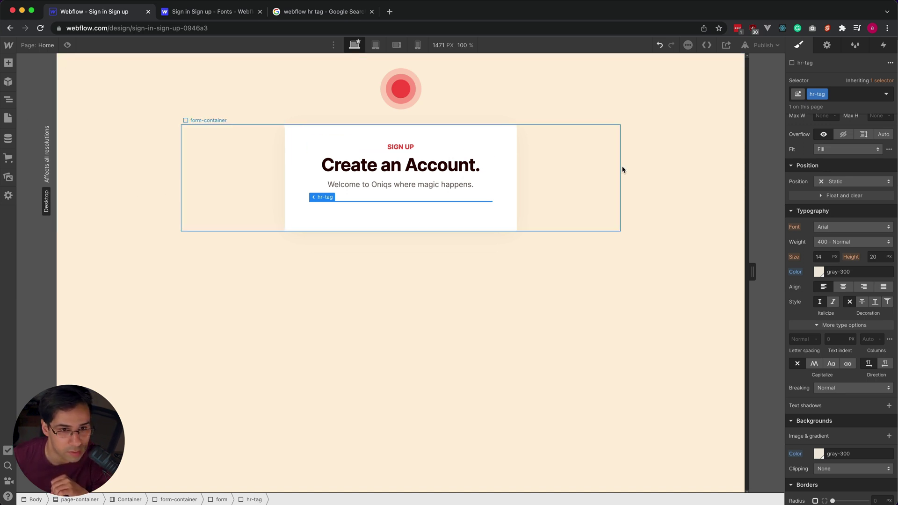
{"action": "left_click_drag", "start_coordinate": [752, 272], "coordinate": [664, 267]}
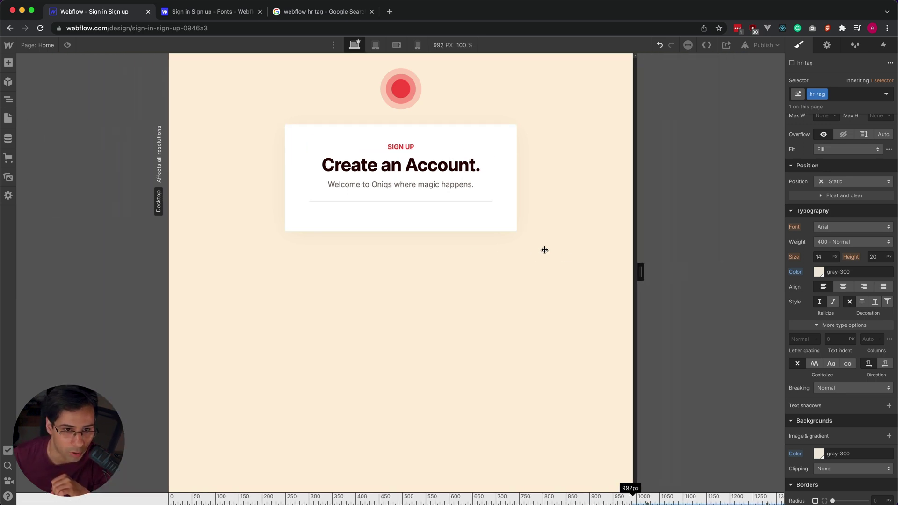
{"action": "left_click_drag", "start_coordinate": [545, 250], "coordinate": [776, 241]}
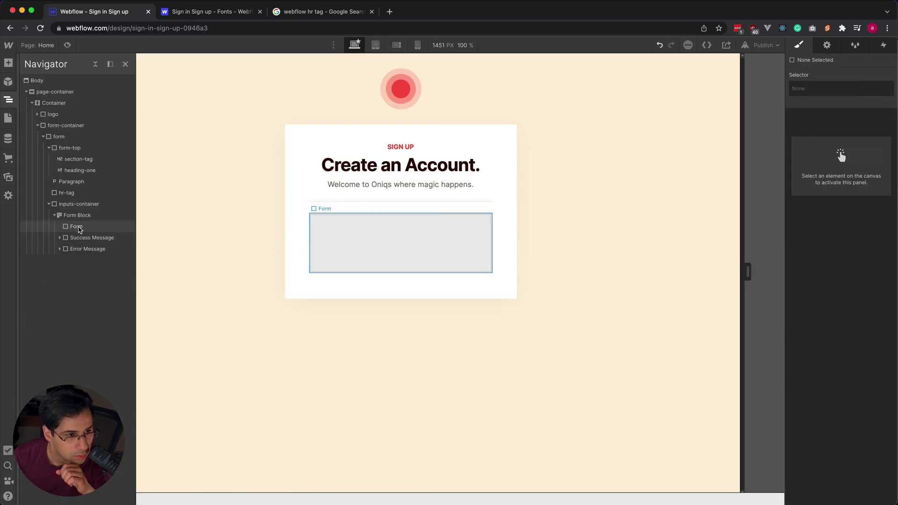
Step: Adjust the full-width form group and set the cloud background image sizing to Contain
{"action": "key", "text": "super+Tab"}
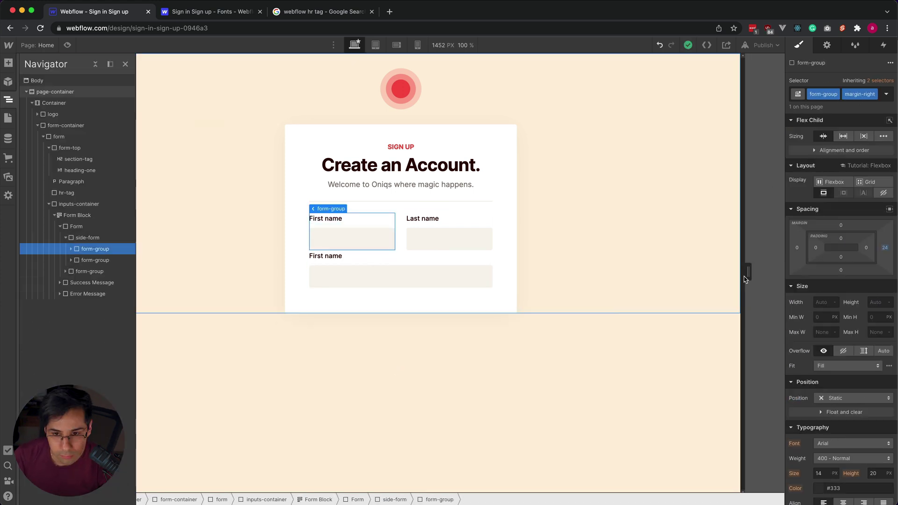
{"action": "left_click", "coordinate": [401, 280]}
{"action": "left_click", "coordinate": [829, 107]}
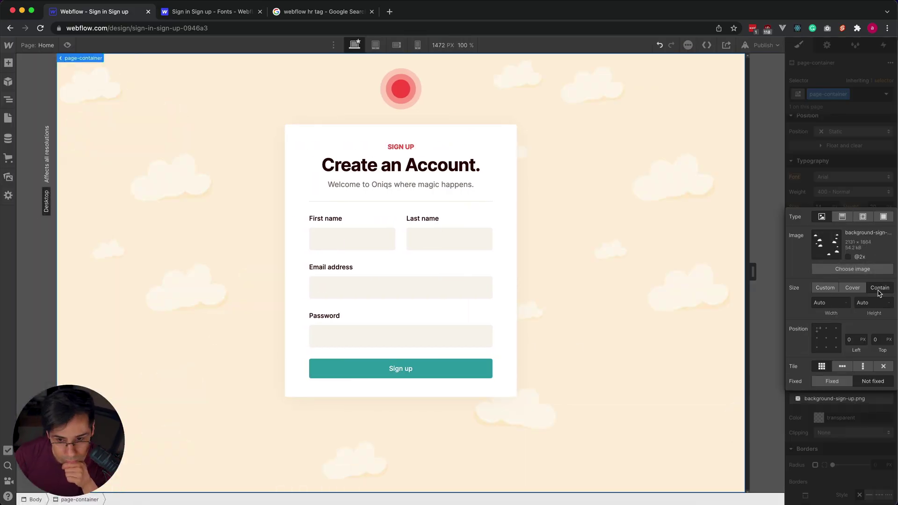
{"action": "left_click", "coordinate": [852, 288]}
{"action": "left_click", "coordinate": [880, 288]}
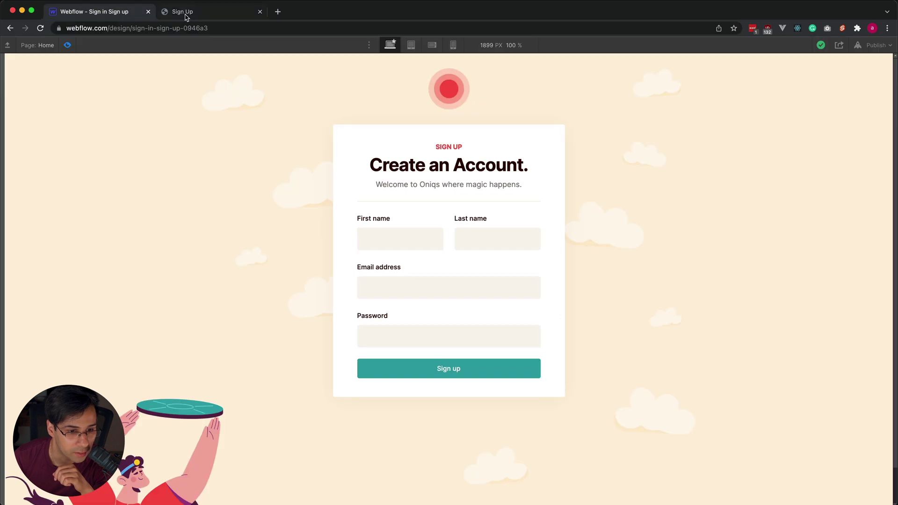
Step: Compare the local sign-up.html page at 127.0.0.1:5501 against the Webflow design, ending on the local page
{"action": "left_click", "coordinate": [186, 12]}
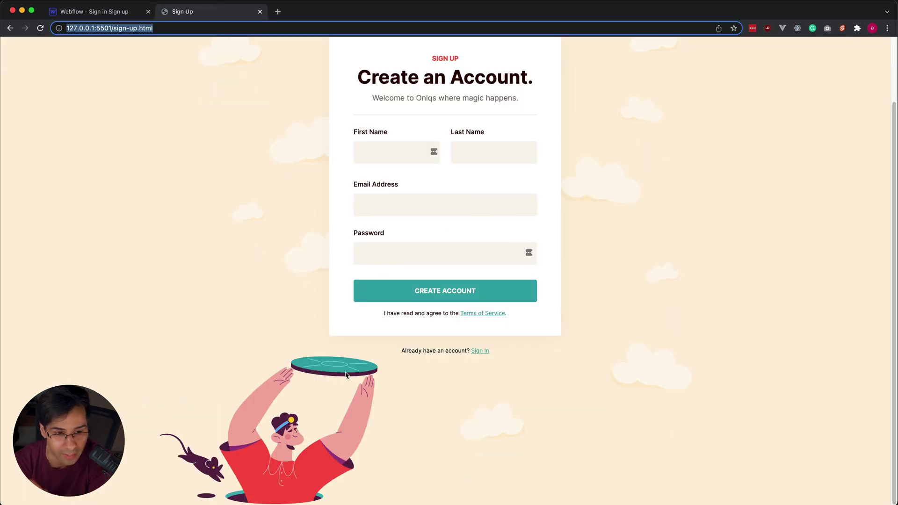
{"action": "scroll", "coordinate": [366, 431], "scroll_direction": "up", "scroll_amount": 3}
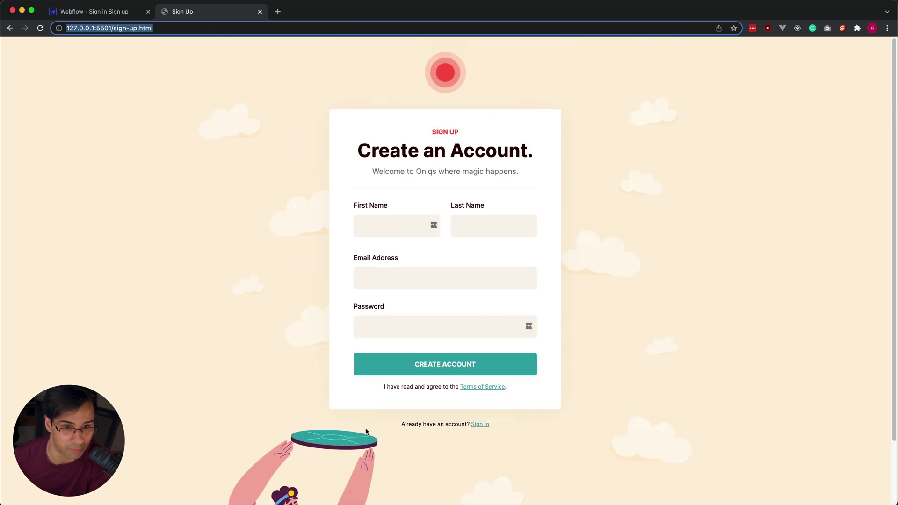
{"action": "left_click", "coordinate": [139, 12]}
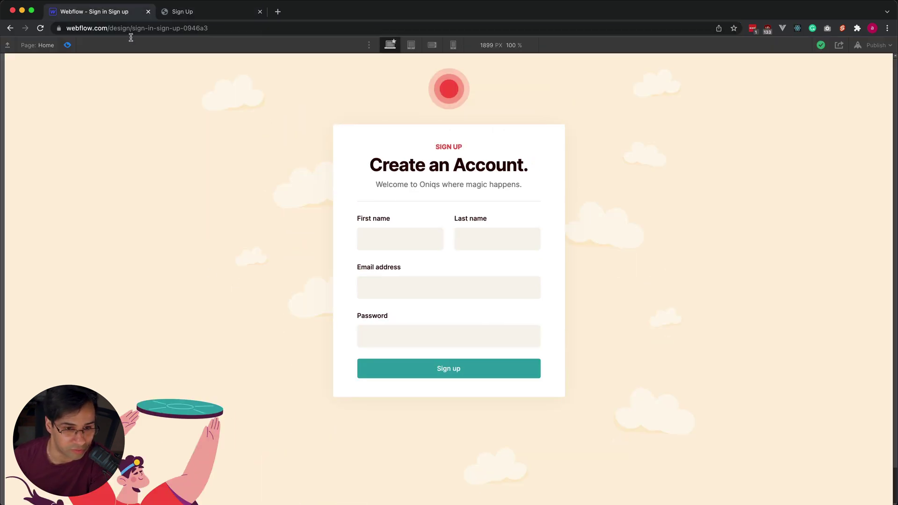
{"action": "left_click", "coordinate": [229, 13]}
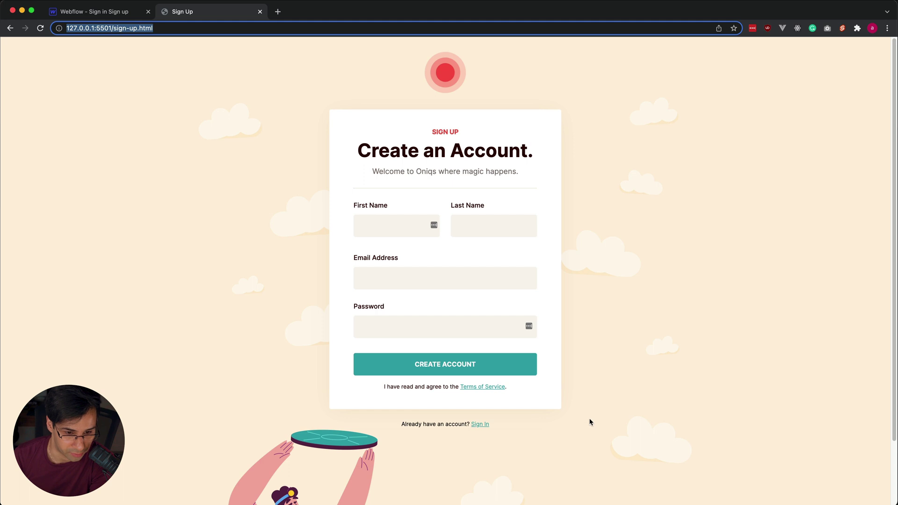
{"action": "left_click_drag", "start_coordinate": [507, 392], "coordinate": [200, 208]}
{"action": "left_click", "coordinate": [200, 208]}
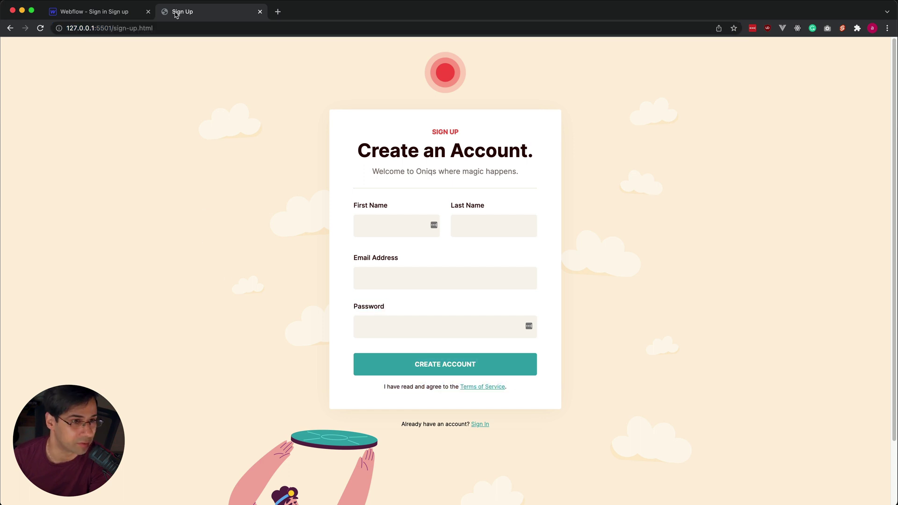
{"action": "left_click", "coordinate": [119, 17]}
{"action": "key", "text": "ctrl+Tab"}
{"action": "left_click", "coordinate": [103, 14]}
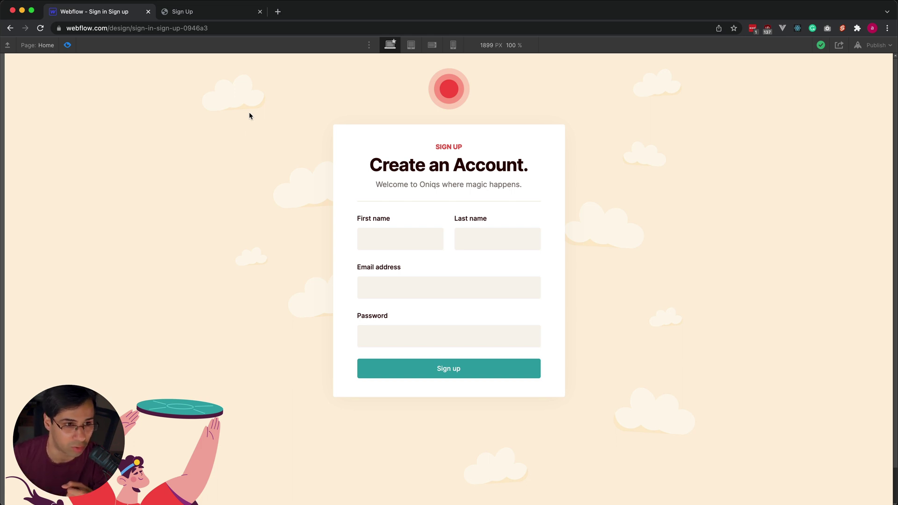
{"action": "left_click", "coordinate": [204, 16]}
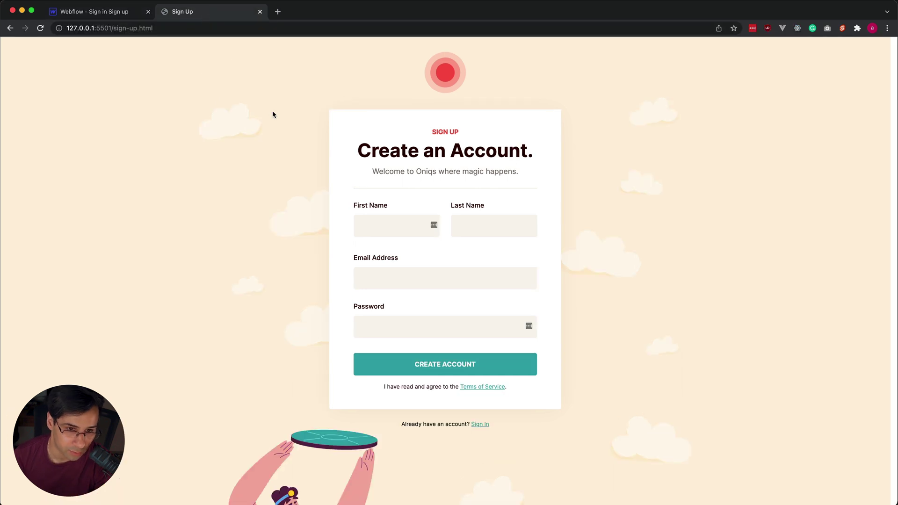